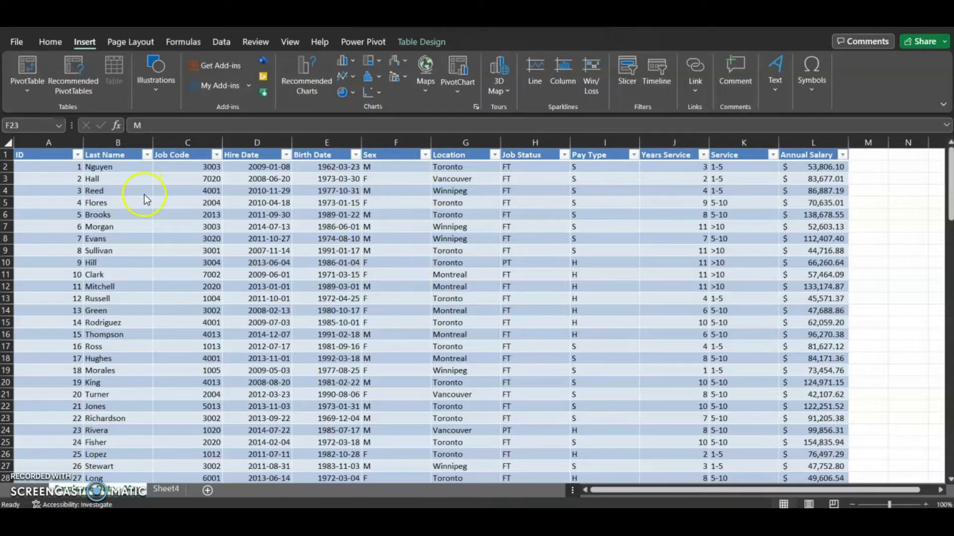
{"action": "left_click", "coordinate": [129, 144]}
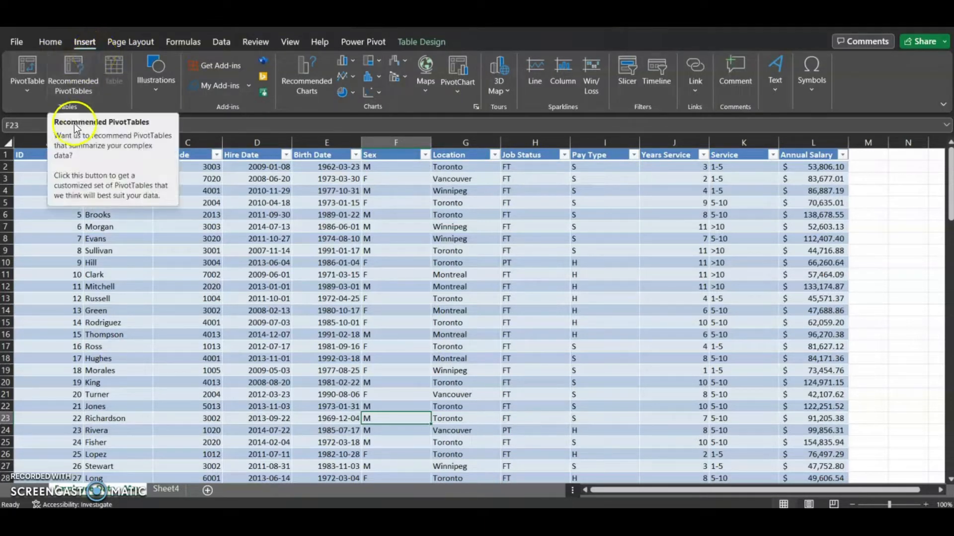
{"action": "left_click", "coordinate": [71, 93]}
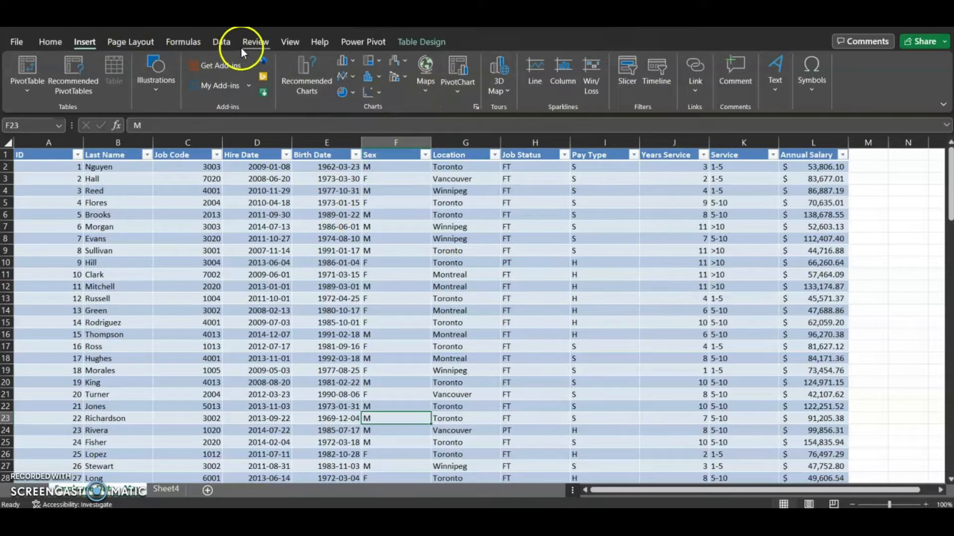
Turn the employee table's header filters off and back on
{"action": "left_click", "coordinate": [222, 42]}
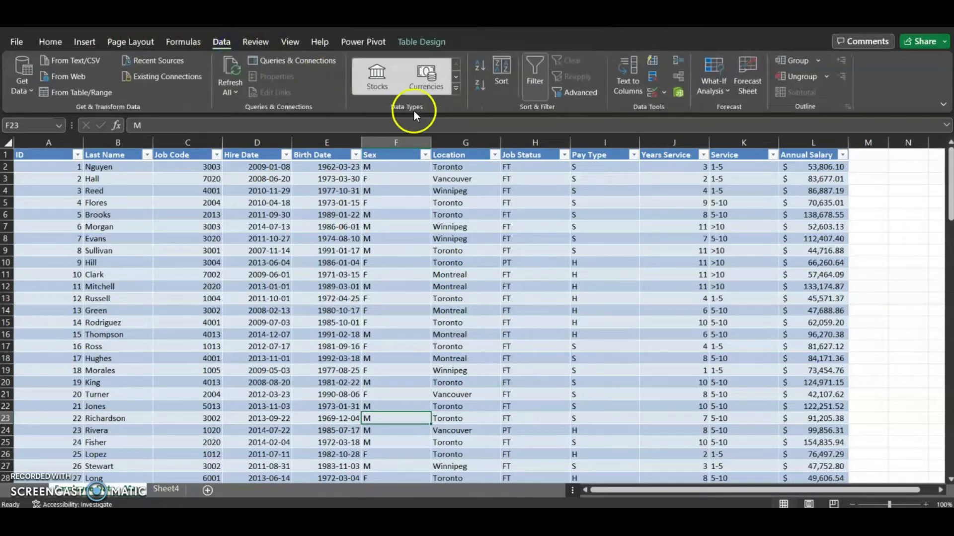
{"action": "left_click", "coordinate": [535, 78]}
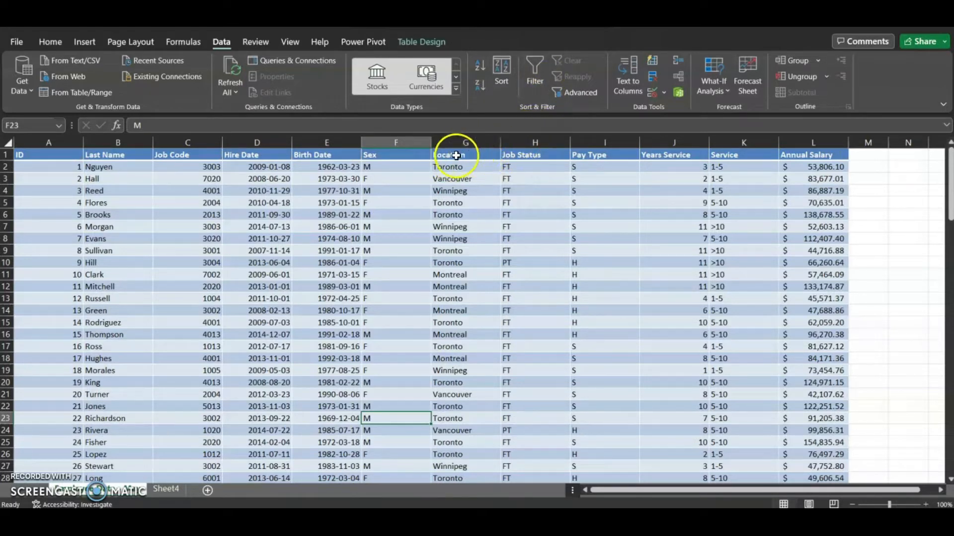
{"action": "left_click", "coordinate": [535, 74]}
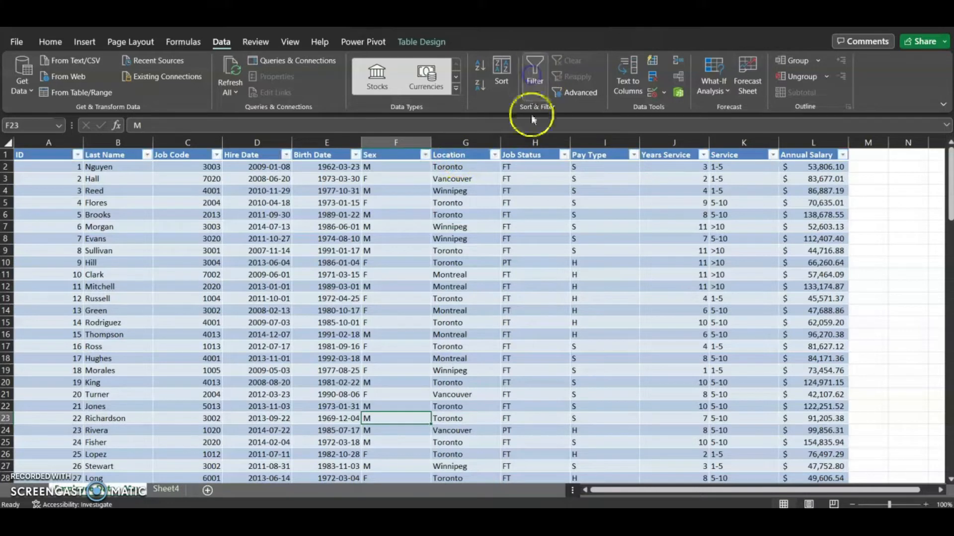
Look at the filter choices for the Location and Birth Date columns without applying a filter
{"action": "left_click", "coordinate": [495, 156]}
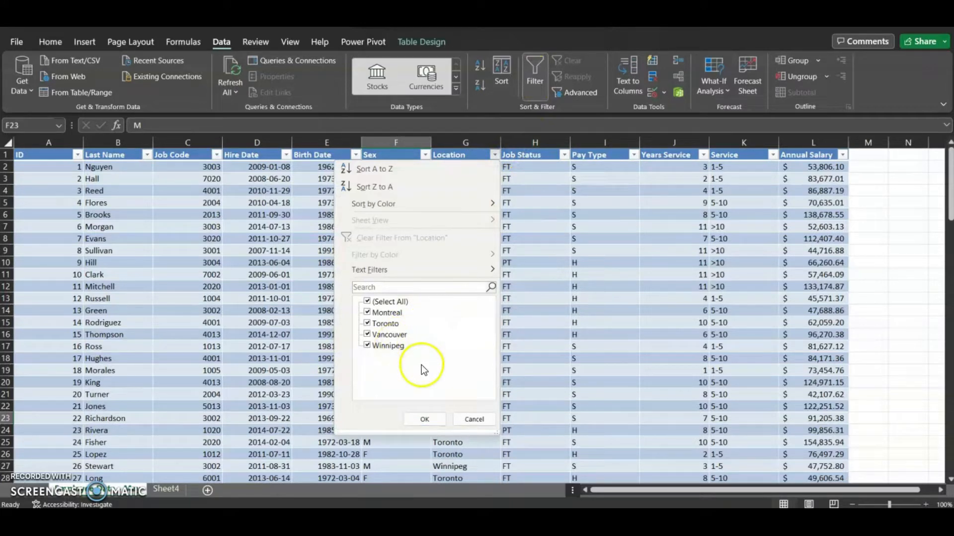
{"action": "left_click", "coordinate": [578, 297]}
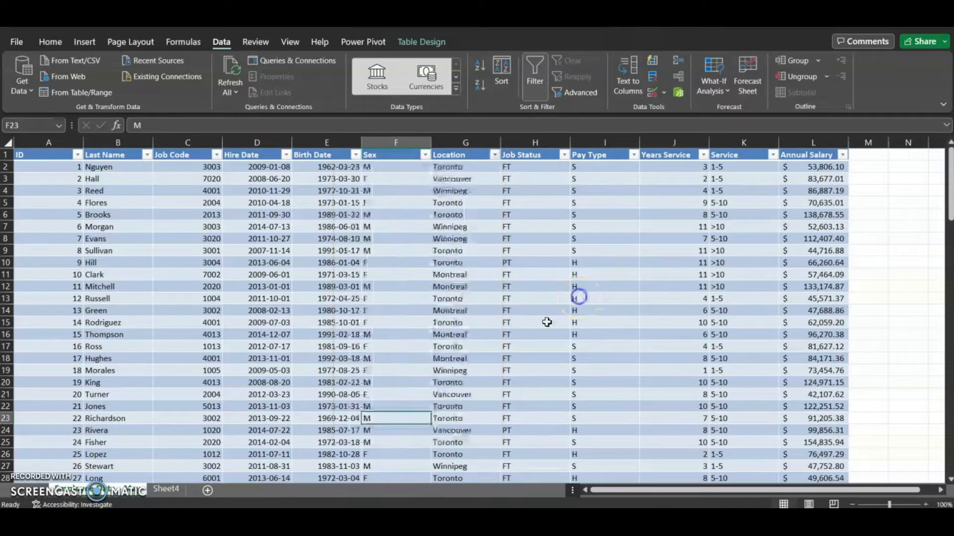
{"action": "left_click", "coordinate": [355, 154]}
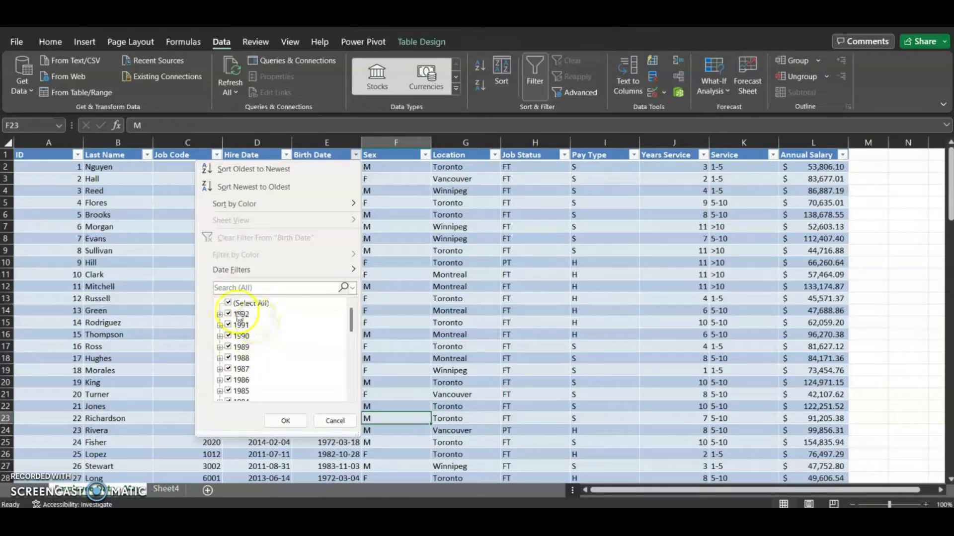
{"action": "left_click", "coordinate": [321, 421]}
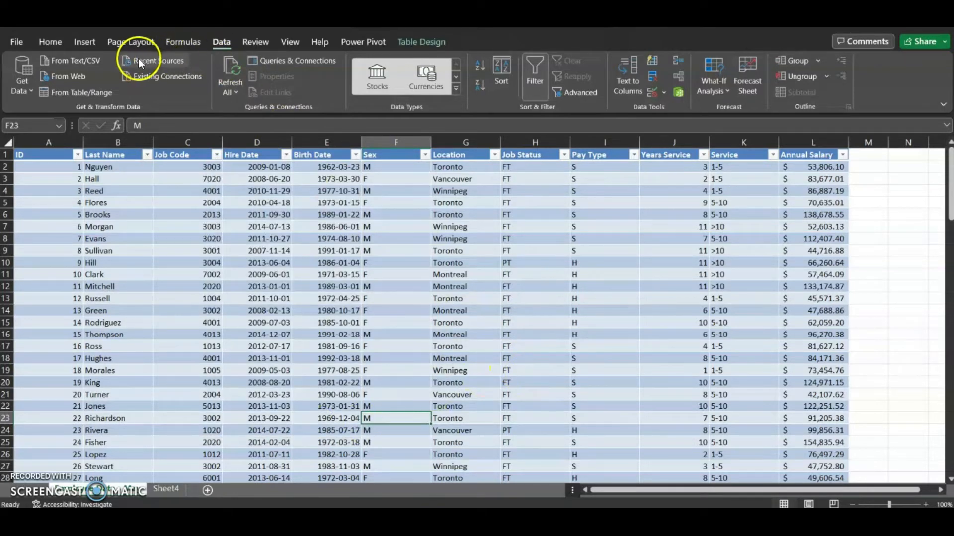
Insert slicers for the Sex, Location, Job Status and Pay Type fields of the table
{"action": "left_click", "coordinate": [84, 44]}
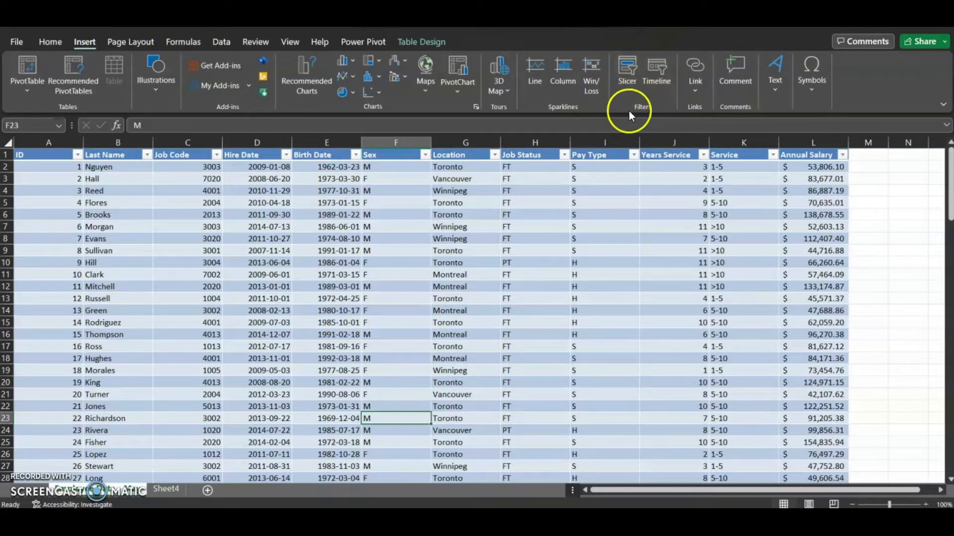
{"action": "left_click", "coordinate": [628, 72]}
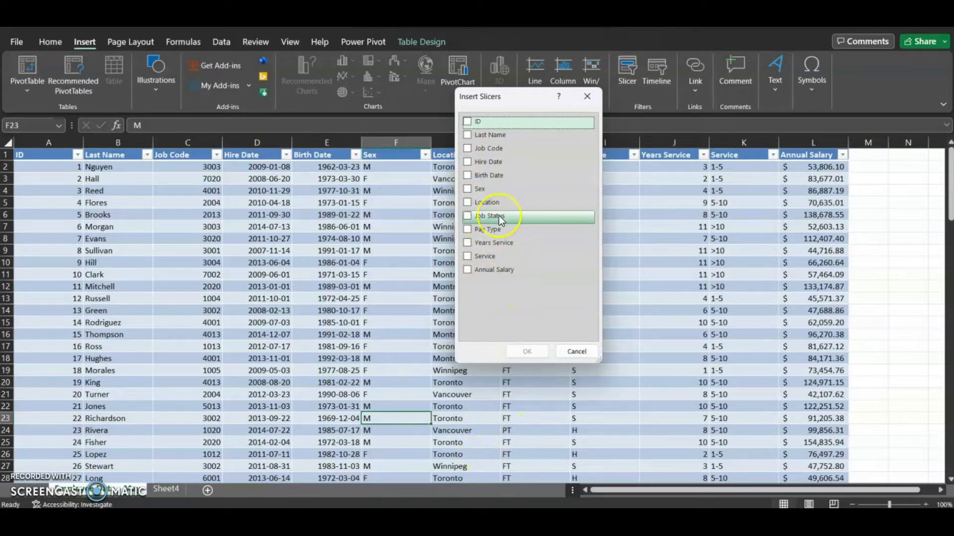
{"action": "left_click", "coordinate": [467, 191]}
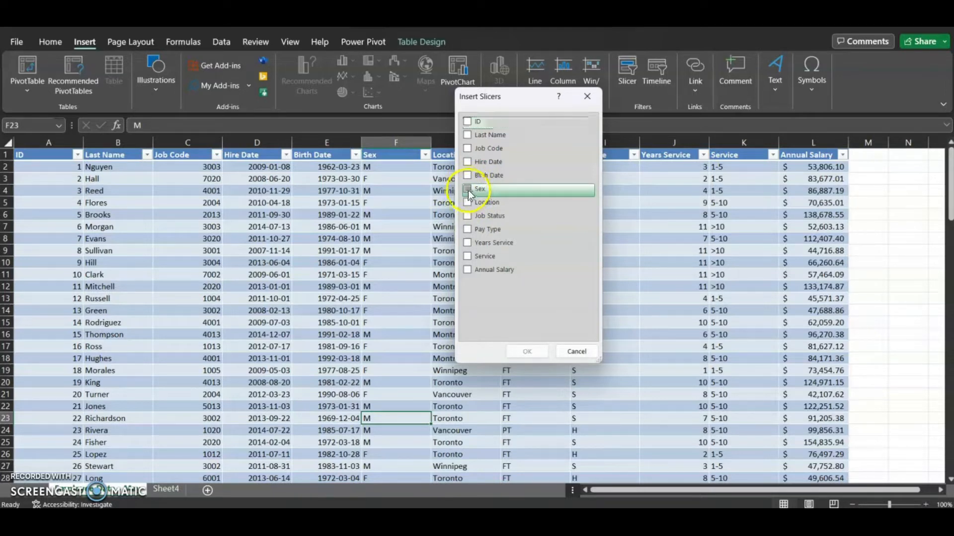
{"action": "left_click", "coordinate": [469, 204]}
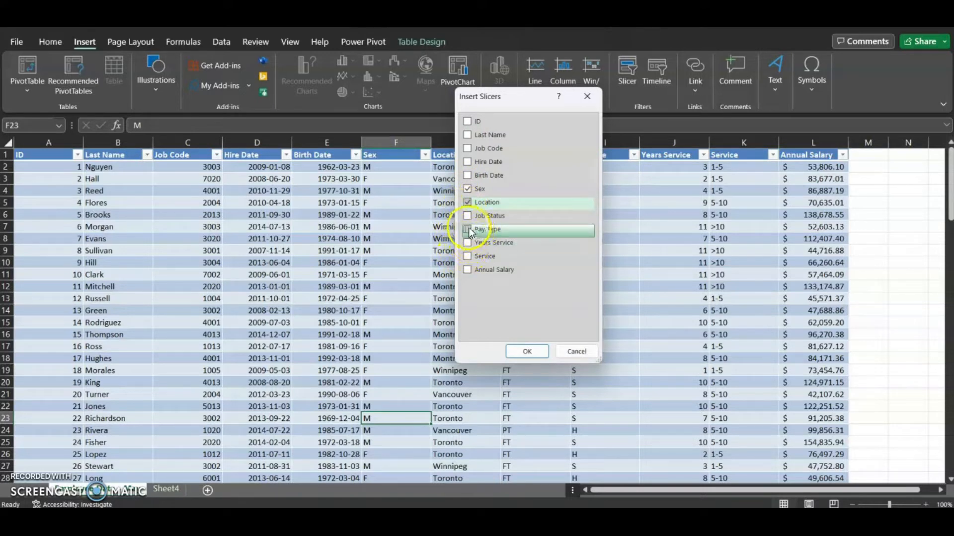
{"action": "left_click", "coordinate": [467, 216]}
{"action": "left_click", "coordinate": [468, 230]}
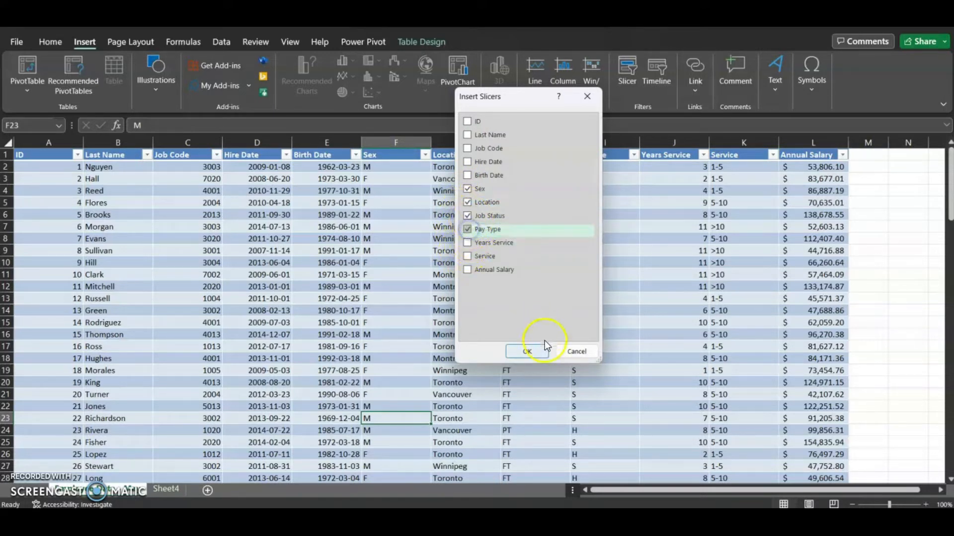
{"action": "left_click", "coordinate": [535, 355]}
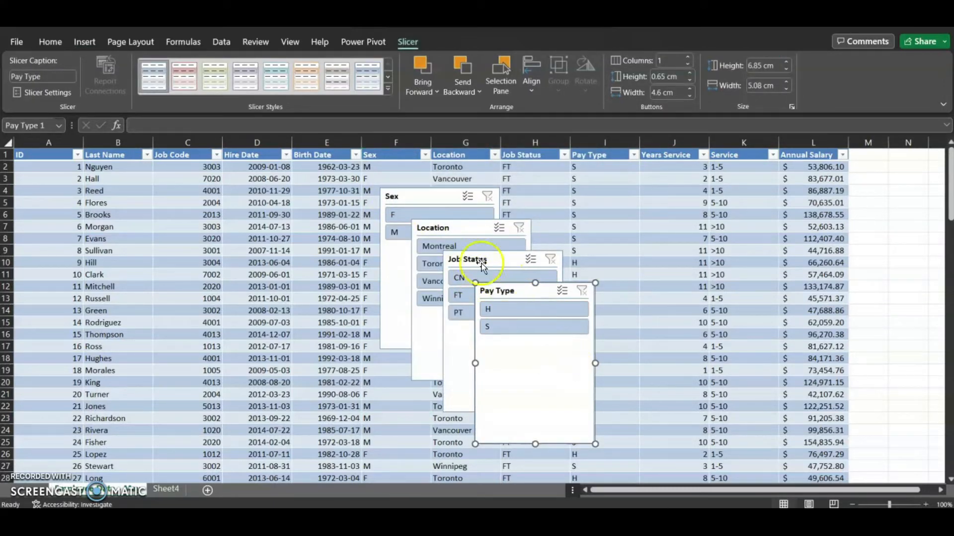
Place the Sex and Location slicers side by side just below the header row, shortening them to about 2.79 cm and 3.92 cm
{"action": "left_click_drag", "start_coordinate": [438, 201], "coordinate": [97, 175]}
{"action": "left_click_drag", "start_coordinate": [95, 320], "coordinate": [106, 229]}
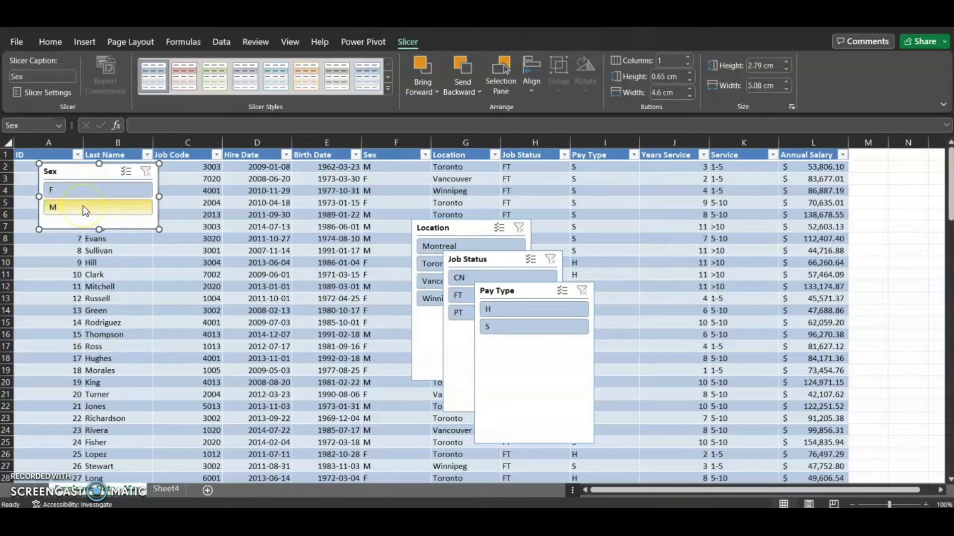
{"action": "left_click_drag", "start_coordinate": [477, 228], "coordinate": [244, 179]}
{"action": "left_click_drag", "start_coordinate": [251, 325], "coordinate": [258, 255]}
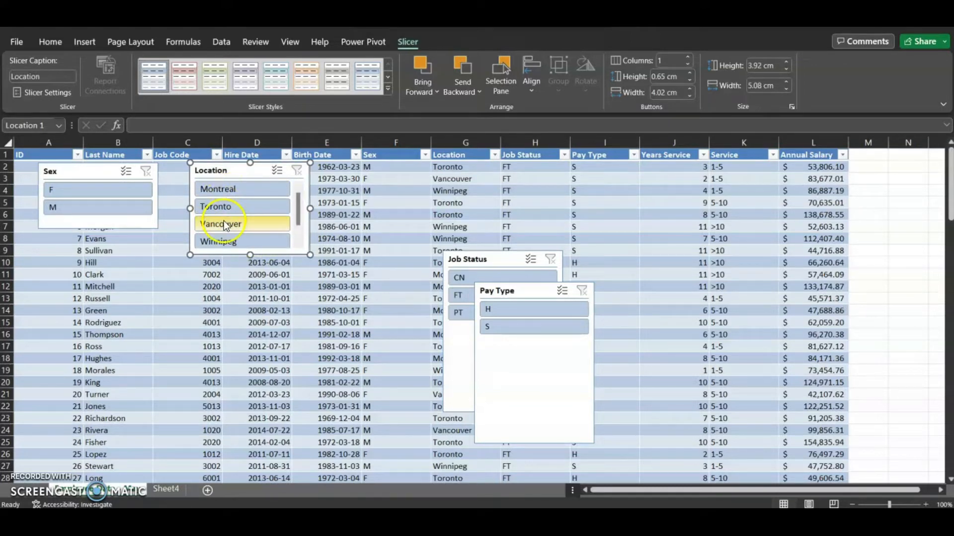
Line up the Job Status and Pay Type slicers beside the Location slicer and shorten both, Job Status to about 3.41 cm
{"action": "left_click_drag", "start_coordinate": [491, 262], "coordinate": [384, 175]}
{"action": "left_click_drag", "start_coordinate": [381, 175], "coordinate": [375, 173]}
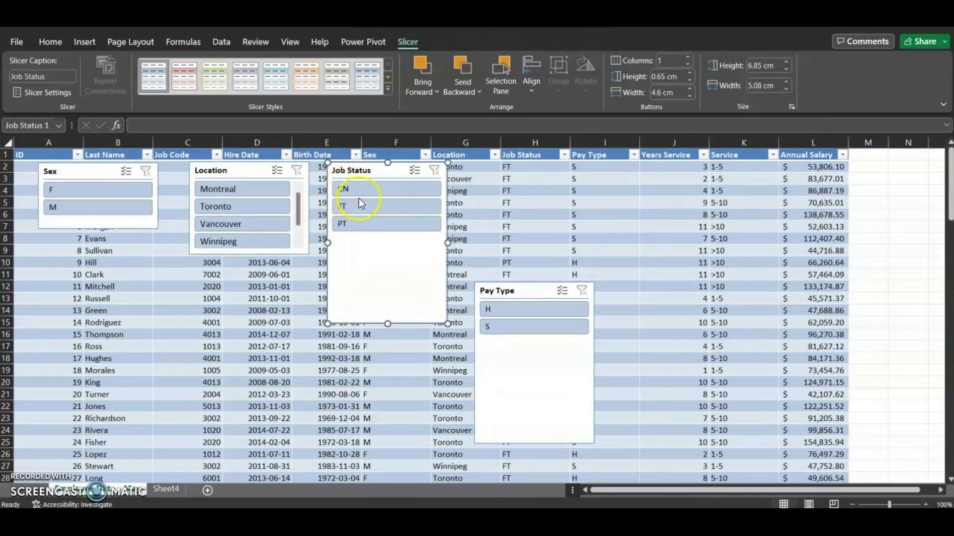
{"action": "left_click_drag", "start_coordinate": [522, 299], "coordinate": [510, 179]}
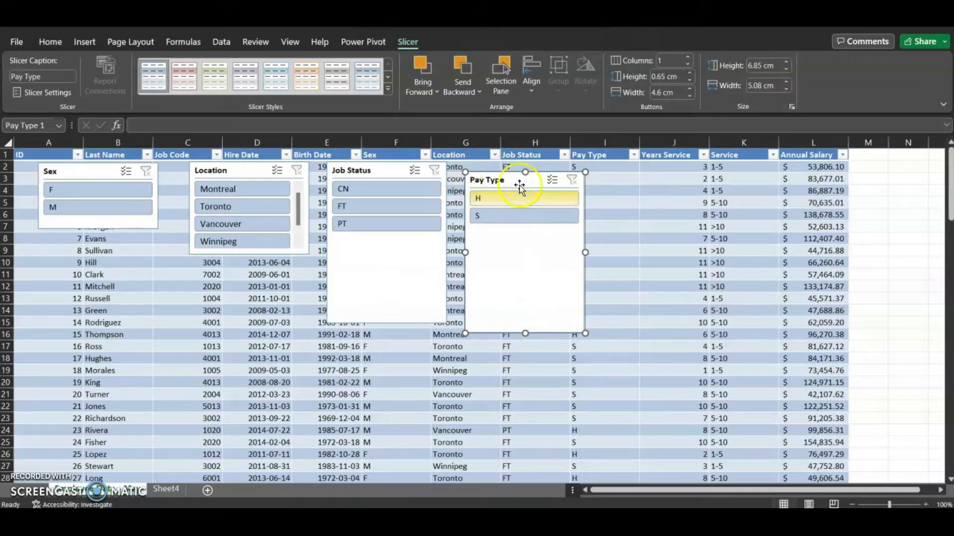
{"action": "left_click_drag", "start_coordinate": [528, 331], "coordinate": [536, 232]}
{"action": "left_click", "coordinate": [404, 283]}
{"action": "left_click_drag", "start_coordinate": [386, 324], "coordinate": [405, 243]}
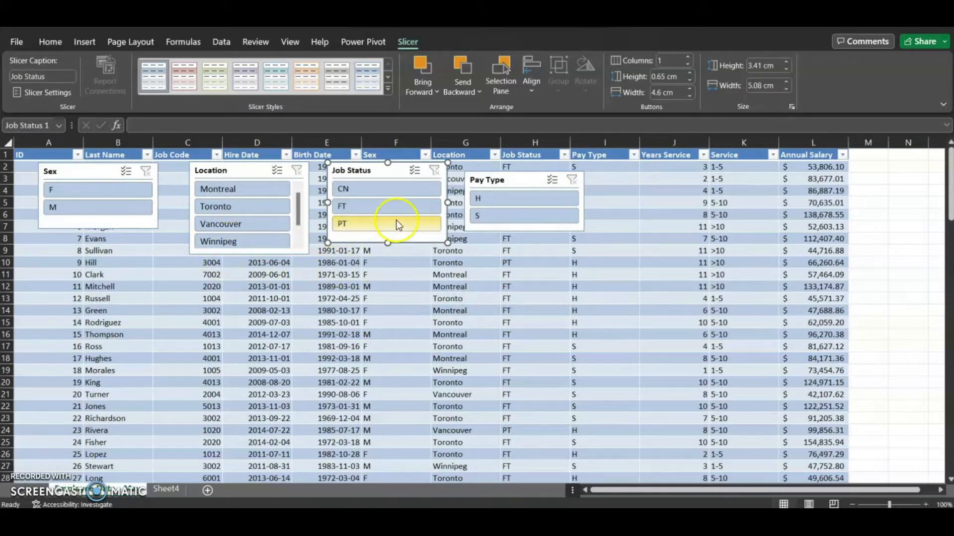
{"action": "left_click", "coordinate": [424, 237]}
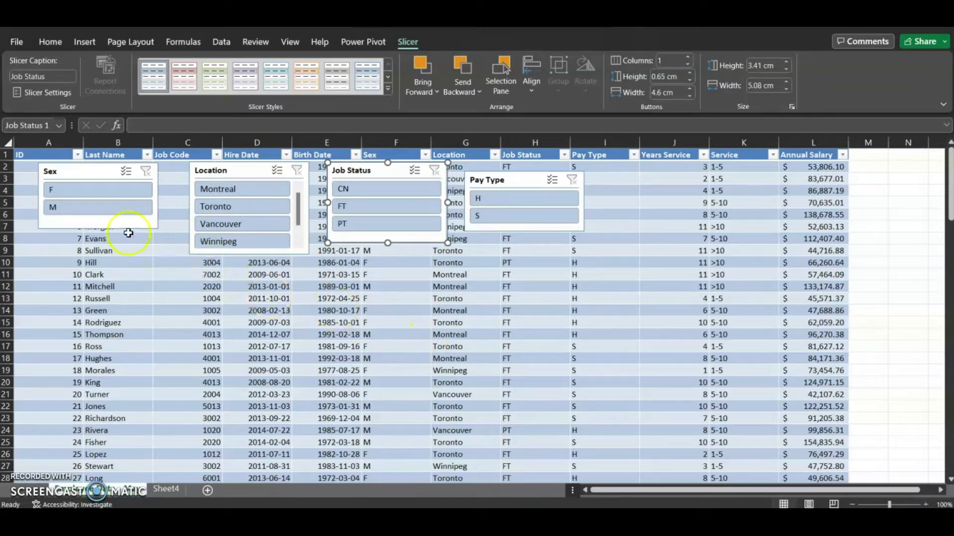
Filter the table by Sex F, switch to M, and clear the Sex slicer's filter
{"action": "left_click", "coordinate": [102, 189]}
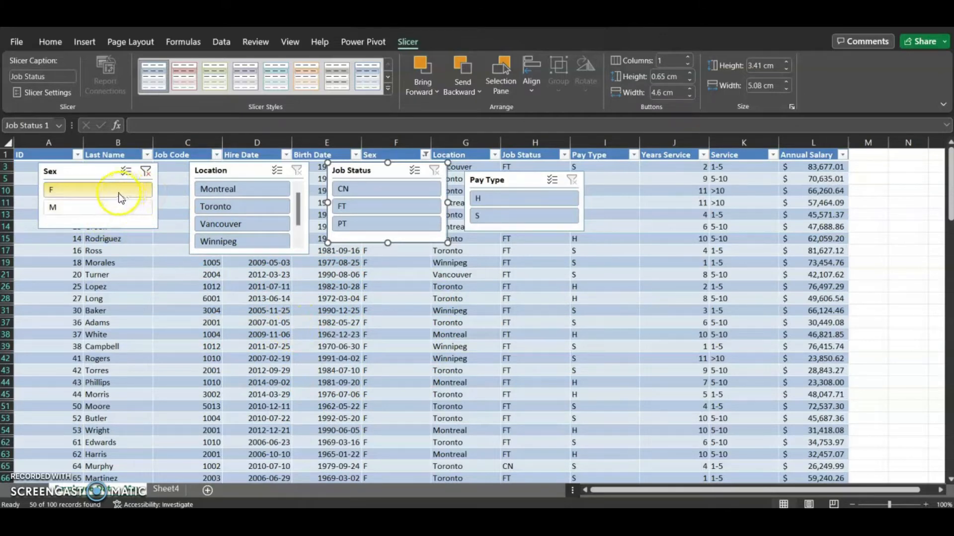
{"action": "left_click", "coordinate": [107, 207]}
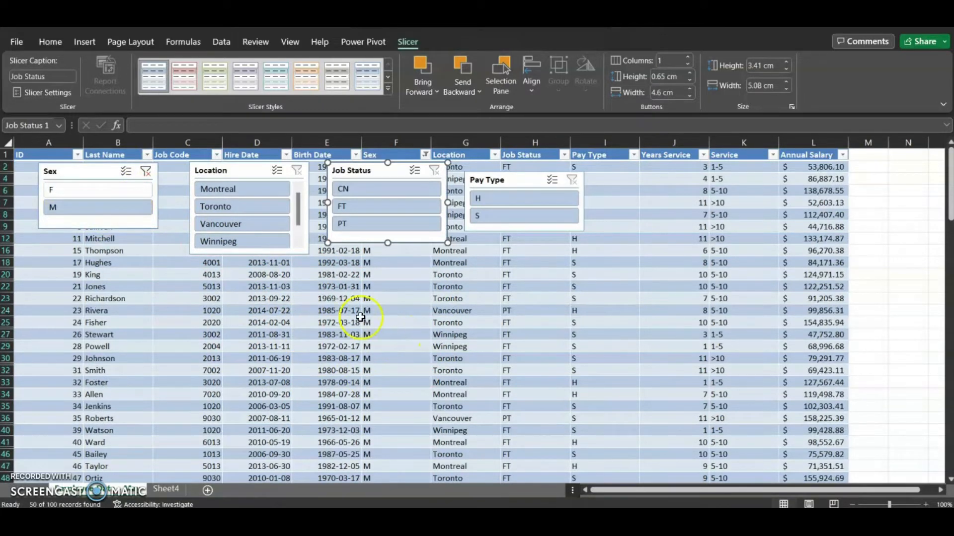
{"action": "left_click", "coordinate": [146, 172]}
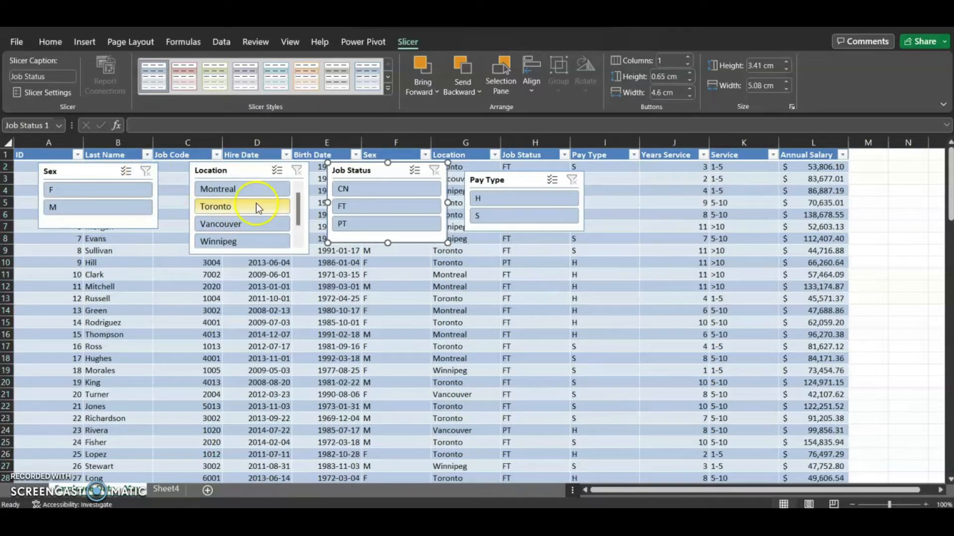
Filter the table with the slicers to the Montreal and Vancouver locations and to Sex F
{"action": "left_click", "coordinate": [236, 223]}
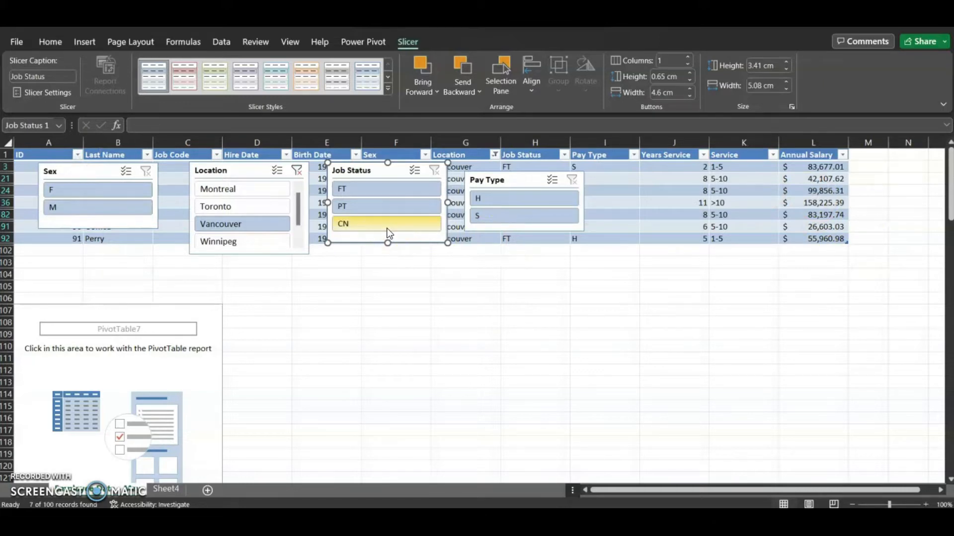
{"action": "left_click", "coordinate": [259, 188]}
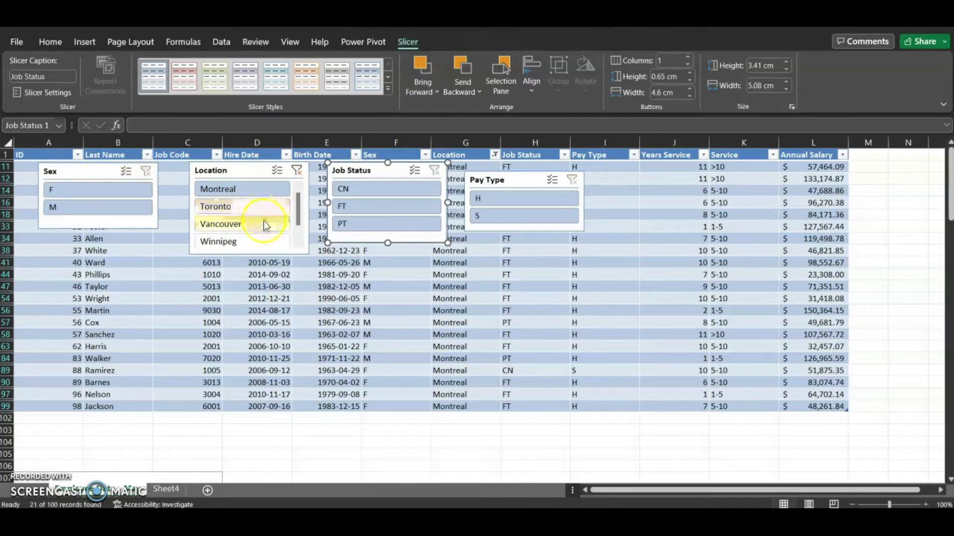
{"action": "left_click", "coordinate": [247, 227]}
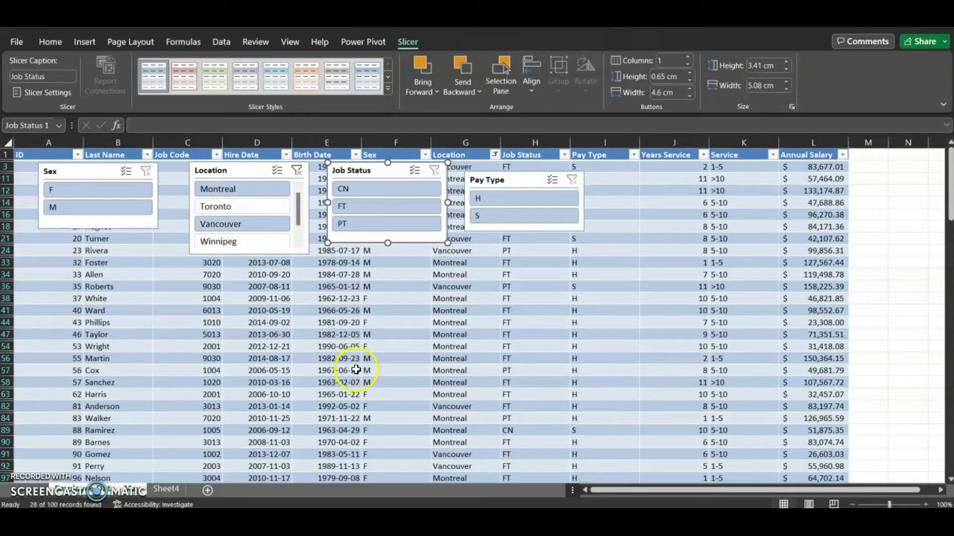
{"action": "left_click", "coordinate": [492, 438]}
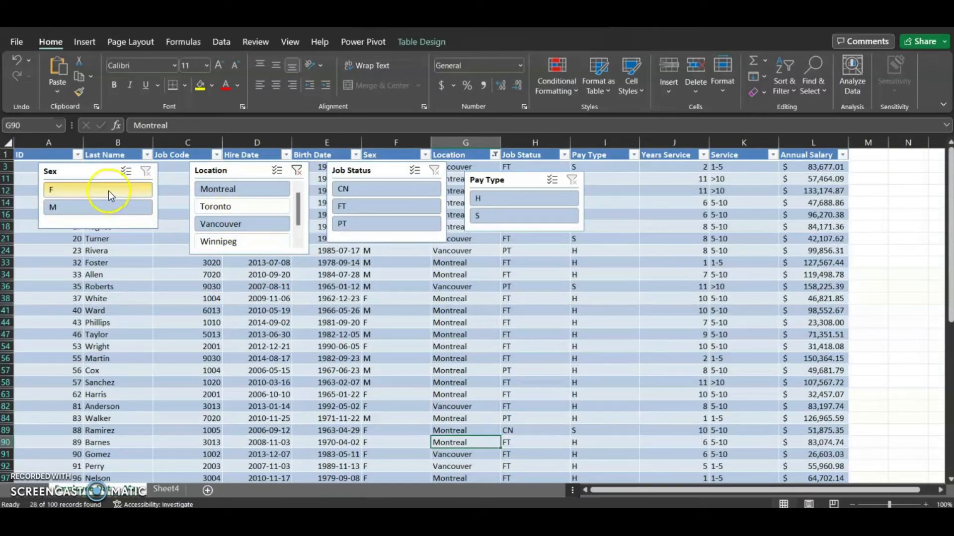
{"action": "left_click", "coordinate": [79, 195]}
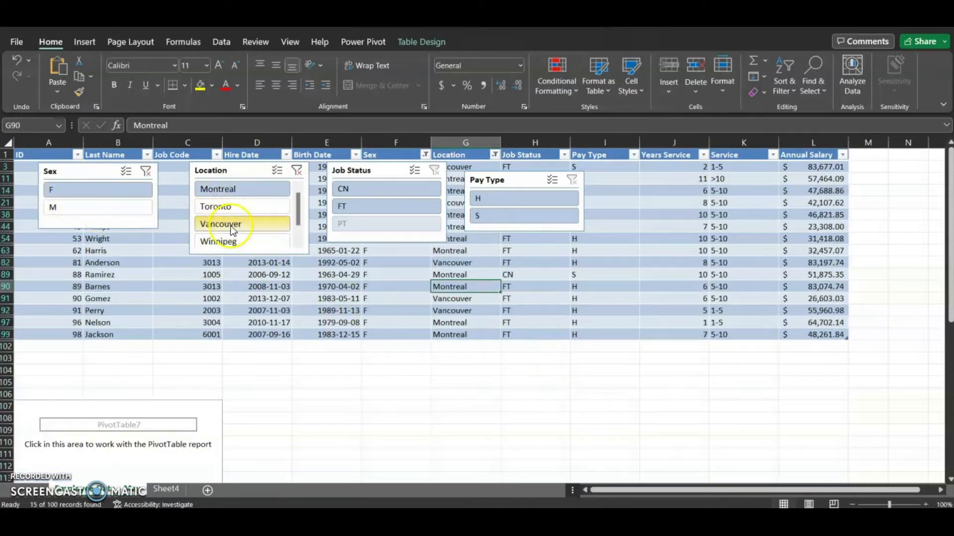
Move the Job Status slicer below the Sex and Location slicers and check the filtered Sex and Location columns
{"action": "left_click_drag", "start_coordinate": [372, 170], "coordinate": [177, 265]}
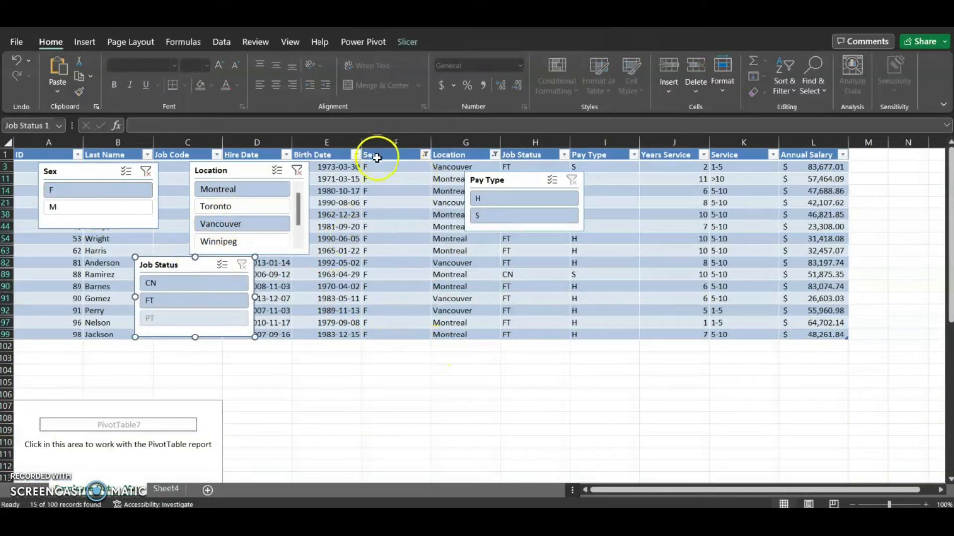
{"action": "left_click", "coordinate": [391, 143]}
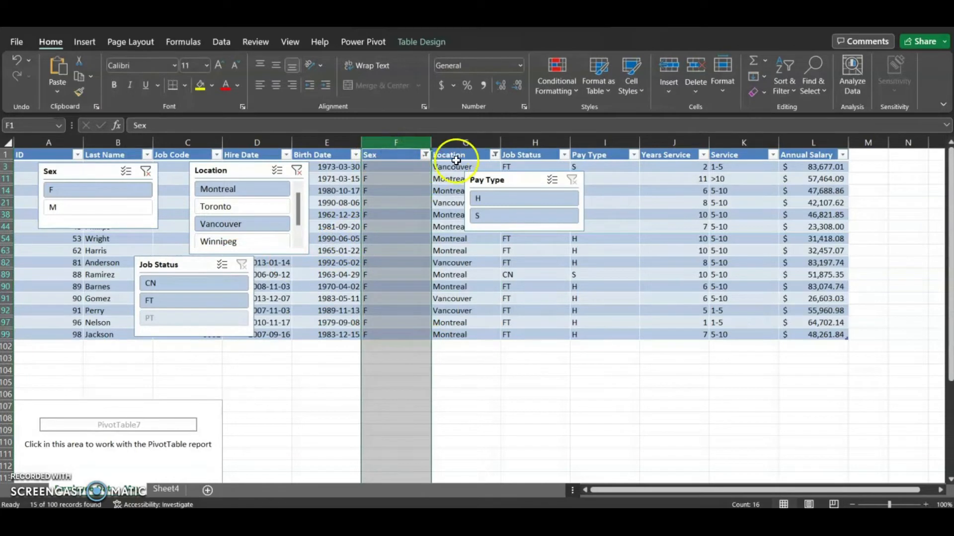
{"action": "left_click", "coordinate": [451, 177]}
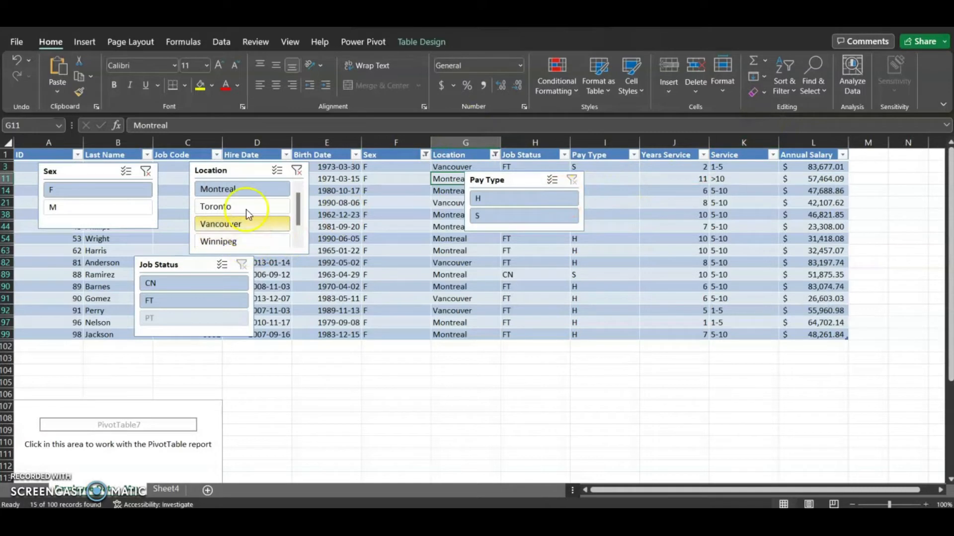
Try the dark red, green and teal styles on the Location slicer, and settle on the dark blue style
{"action": "left_click", "coordinate": [239, 172]}
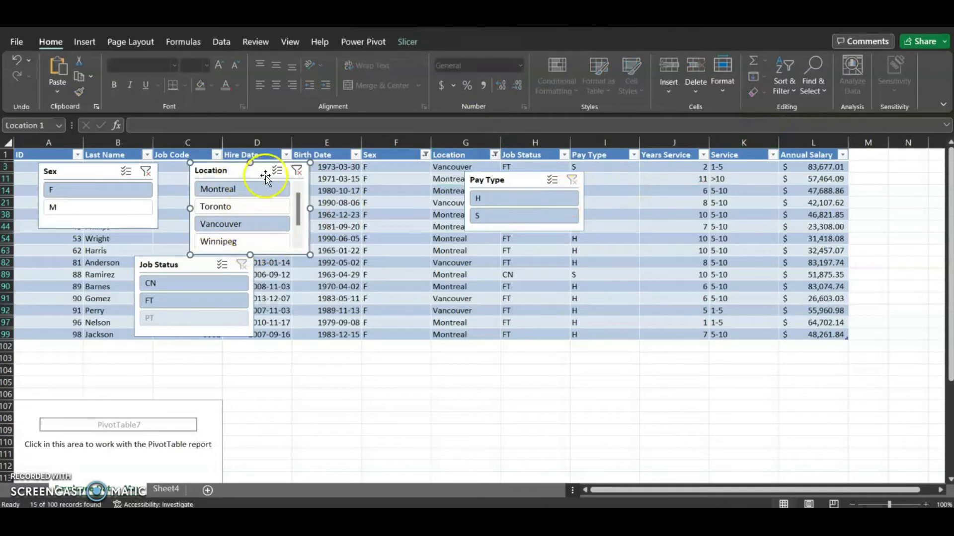
{"action": "left_click", "coordinate": [408, 43]}
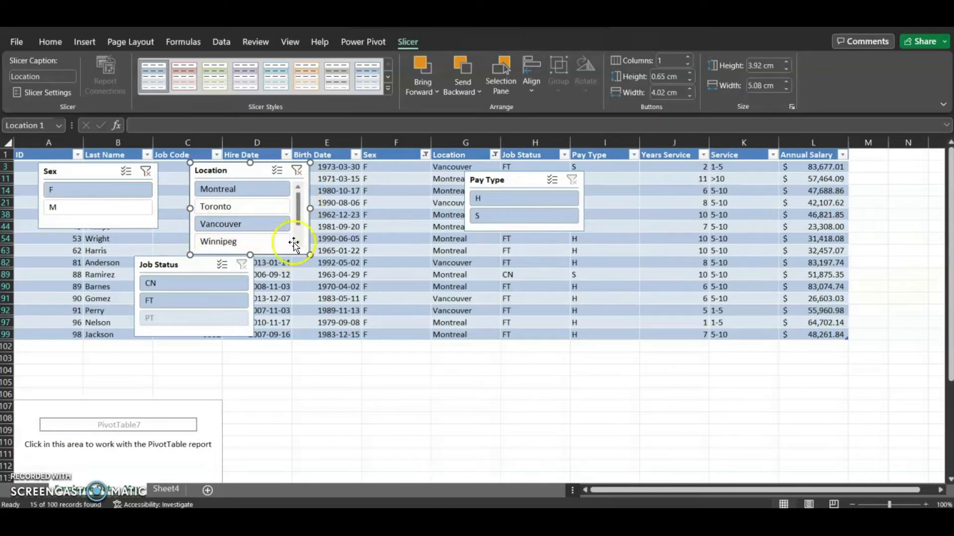
{"action": "left_click", "coordinate": [389, 88]}
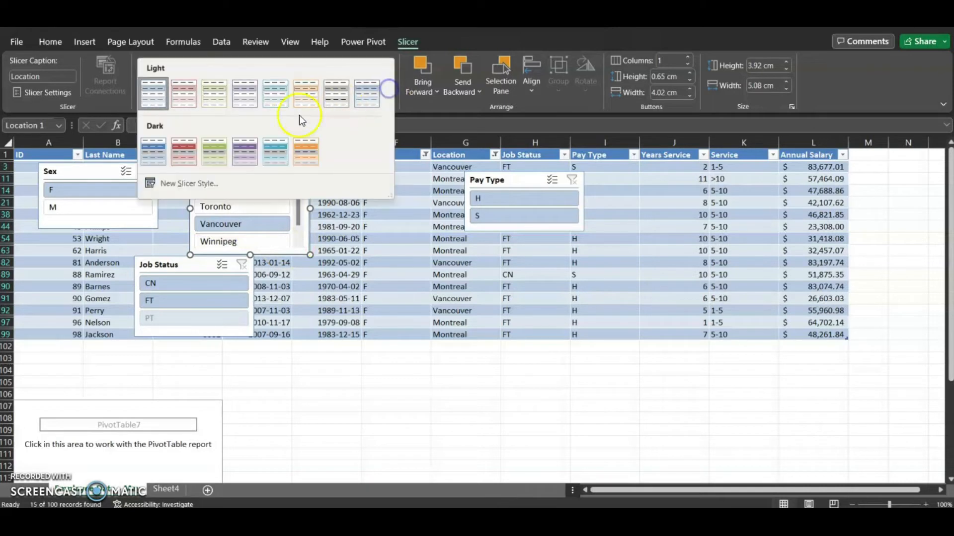
{"action": "left_click", "coordinate": [187, 153]}
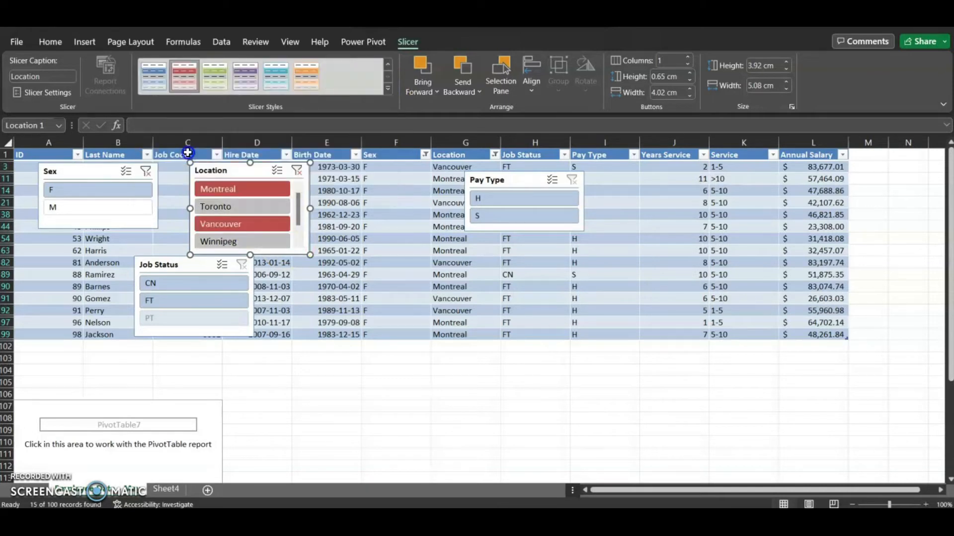
{"action": "left_click", "coordinate": [217, 83]}
{"action": "left_click", "coordinate": [272, 82]}
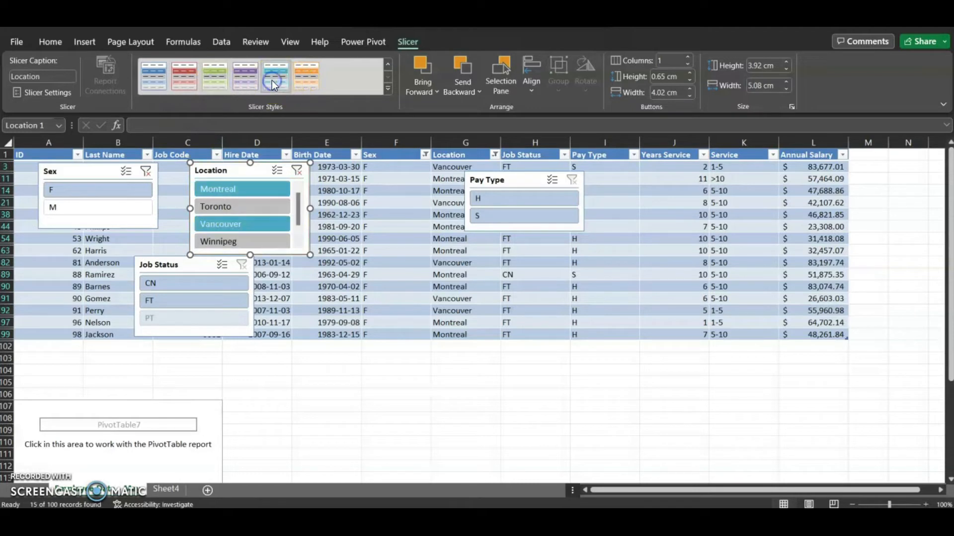
{"action": "left_click", "coordinate": [386, 88]}
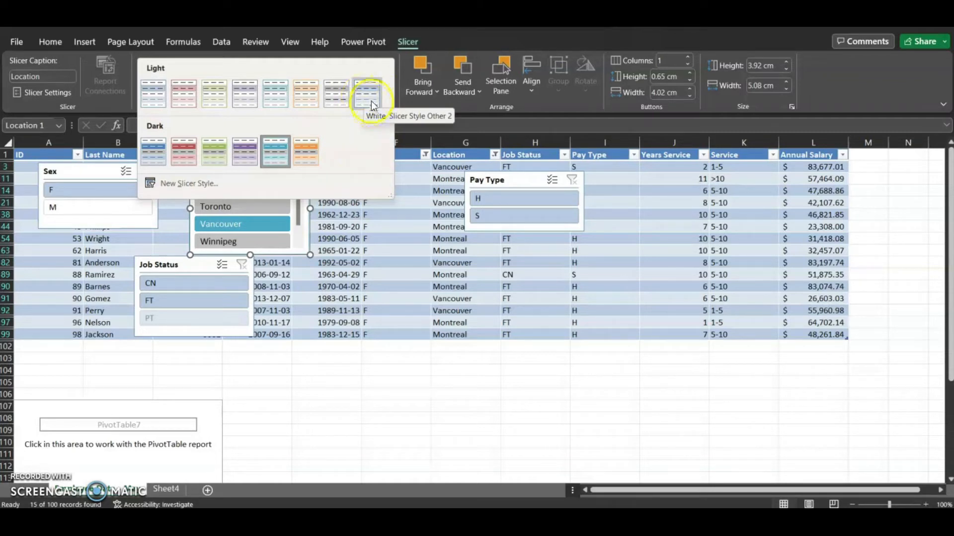
{"action": "left_click", "coordinate": [154, 157]}
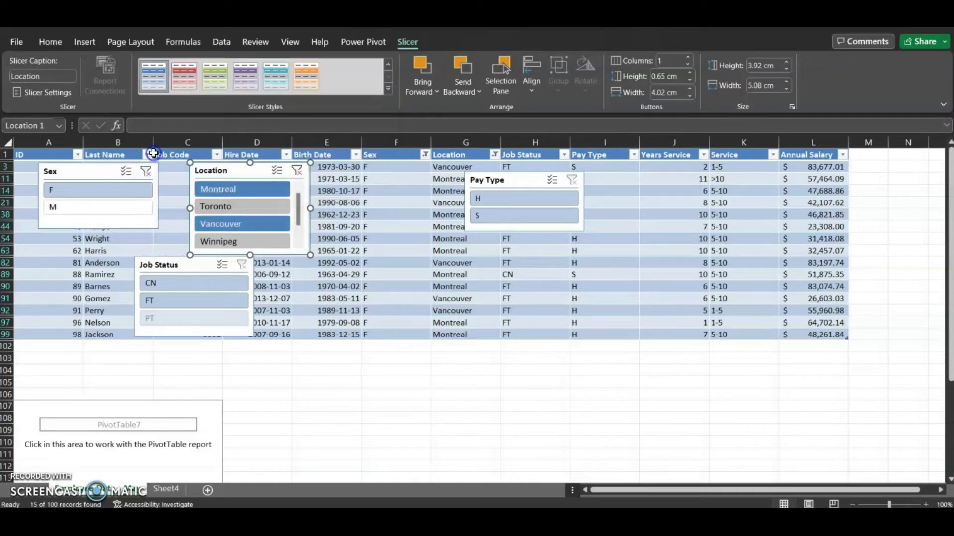
Look over the options for creating a new slicer style and close them without creating one
{"action": "left_click", "coordinate": [390, 93]}
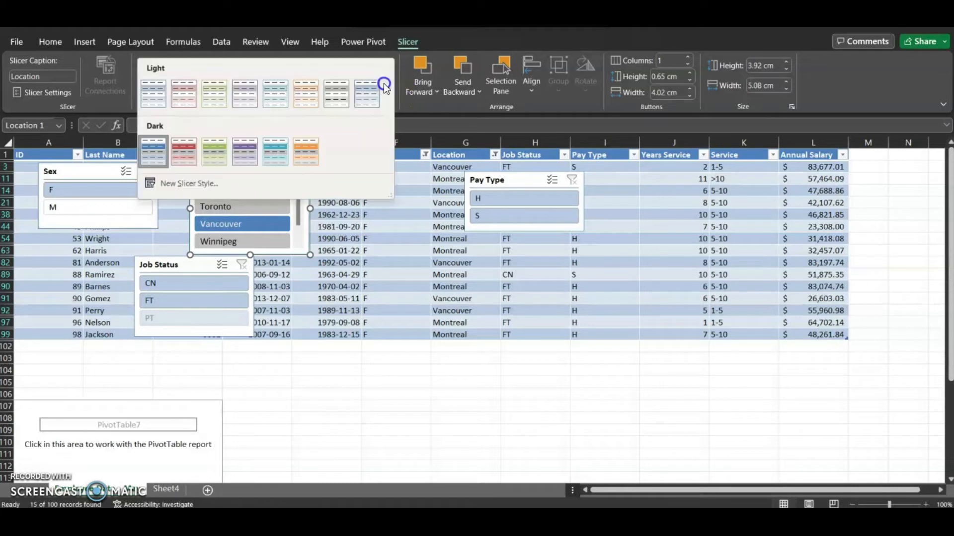
{"action": "left_click", "coordinate": [205, 187]}
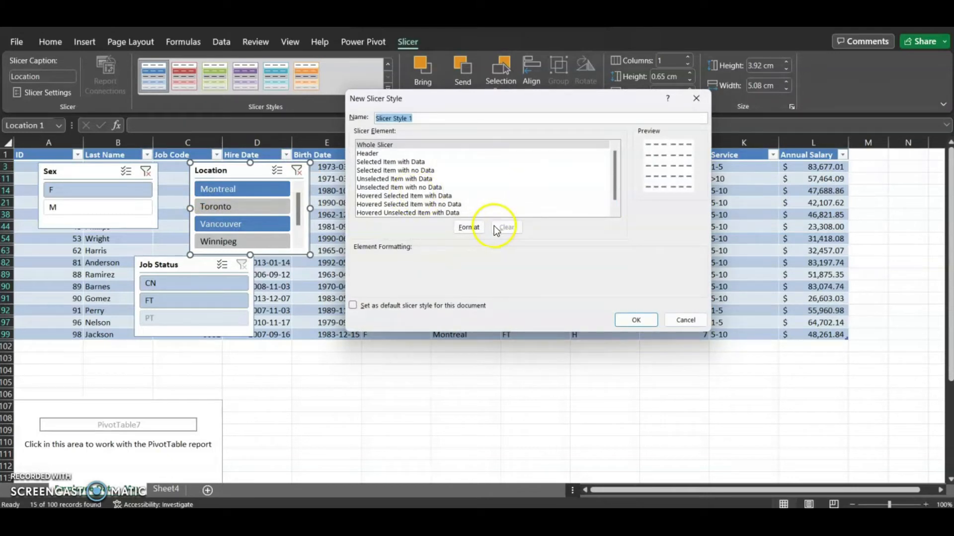
{"action": "left_click", "coordinate": [685, 326]}
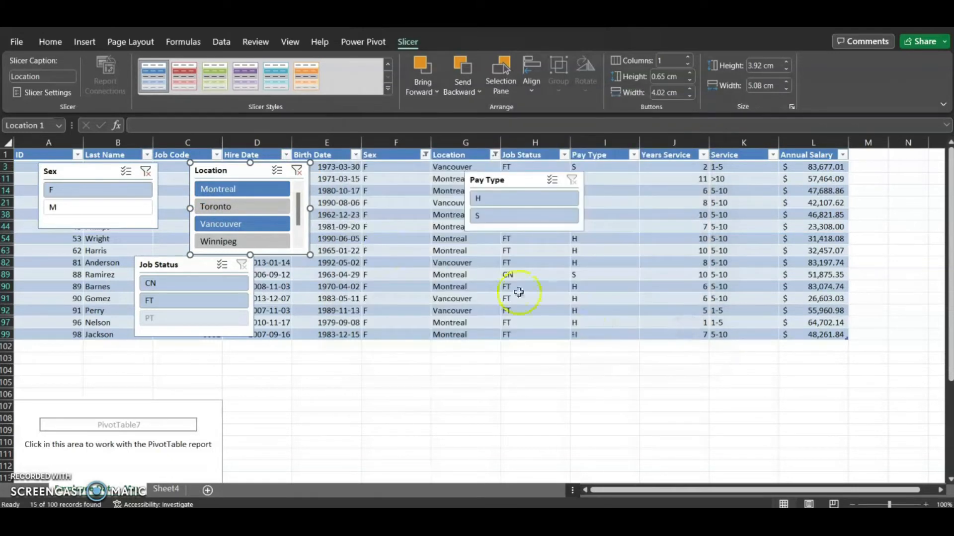
Review the Location slicer's header, sorting and no-data settings, and close them without saving changes
{"action": "left_click", "coordinate": [55, 91]}
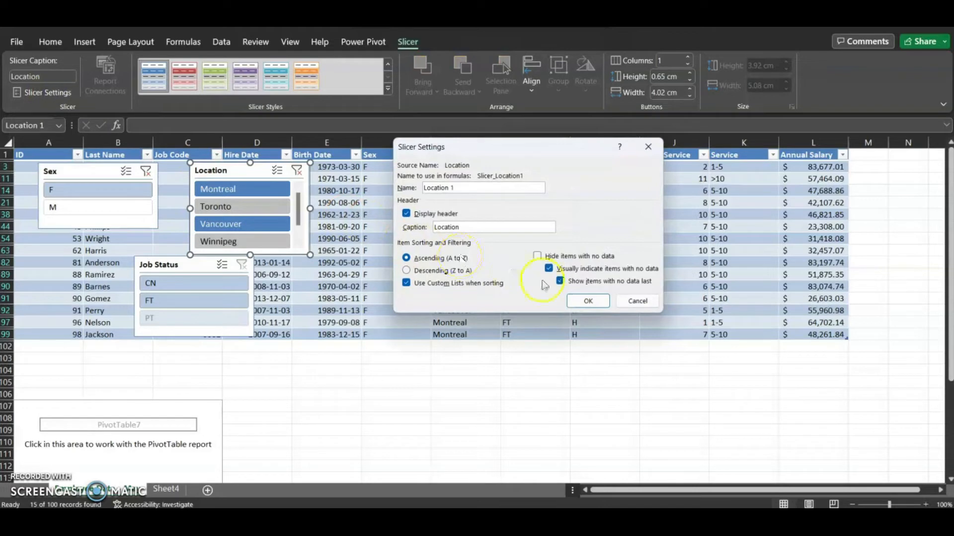
{"action": "left_click", "coordinate": [430, 215]}
{"action": "left_click", "coordinate": [430, 215]}
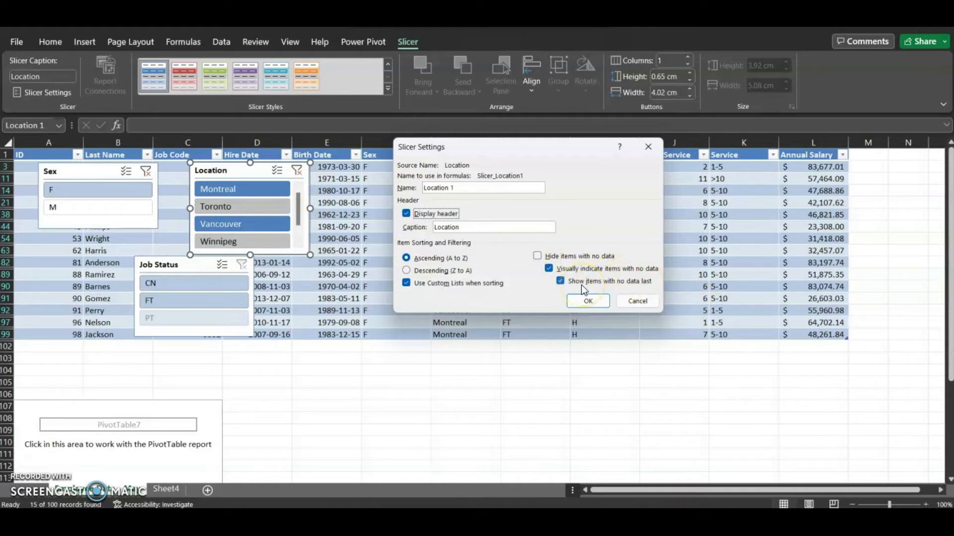
{"action": "left_click", "coordinate": [634, 303]}
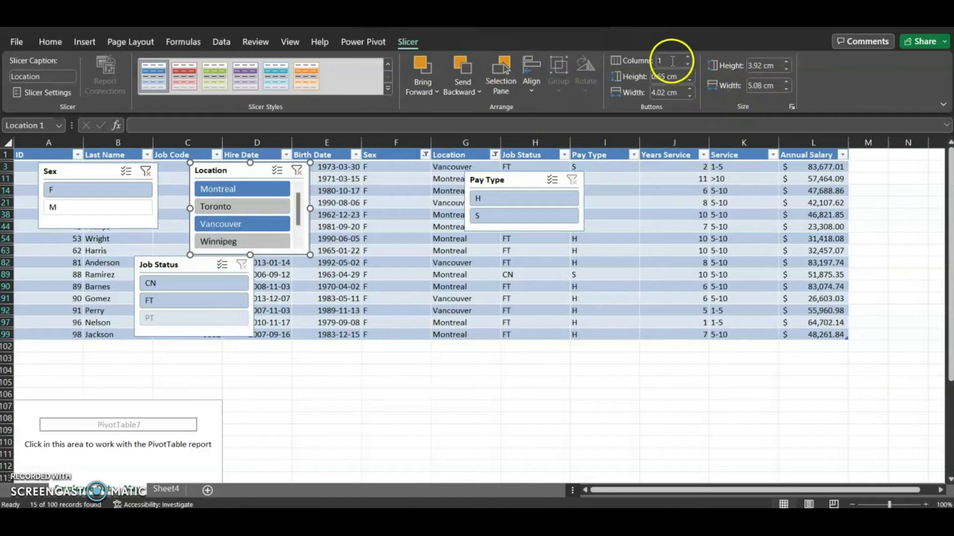
Clear the Location slicer's filter and move the slicer over the Birth Date column, away from the Sex slicer
{"action": "left_click", "coordinate": [297, 172]}
{"action": "left_click_drag", "start_coordinate": [235, 174], "coordinate": [347, 212]}
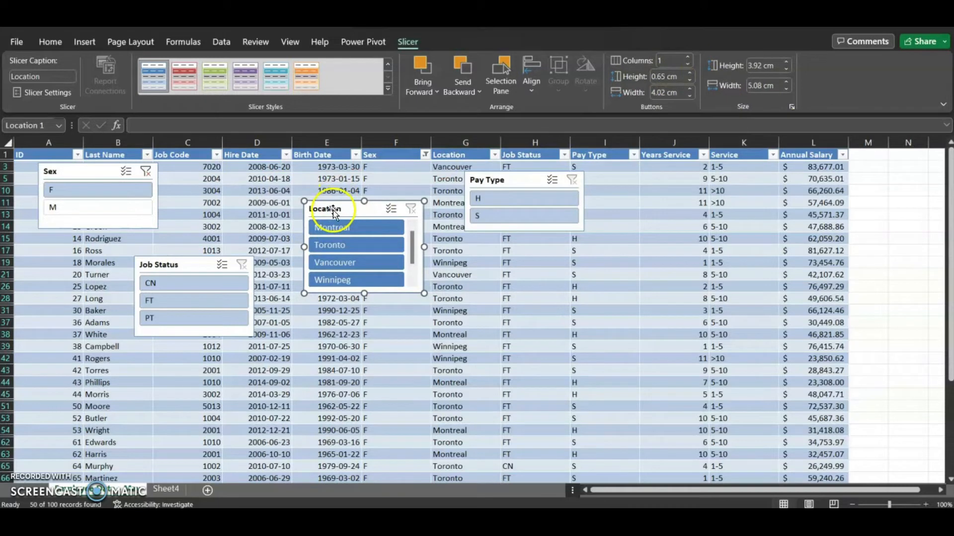
Arrange the Location slicer's buttons in 4 columns and resize the slicer to about 7.96 cm wide and 2.84 cm high
{"action": "left_click", "coordinate": [688, 58]}
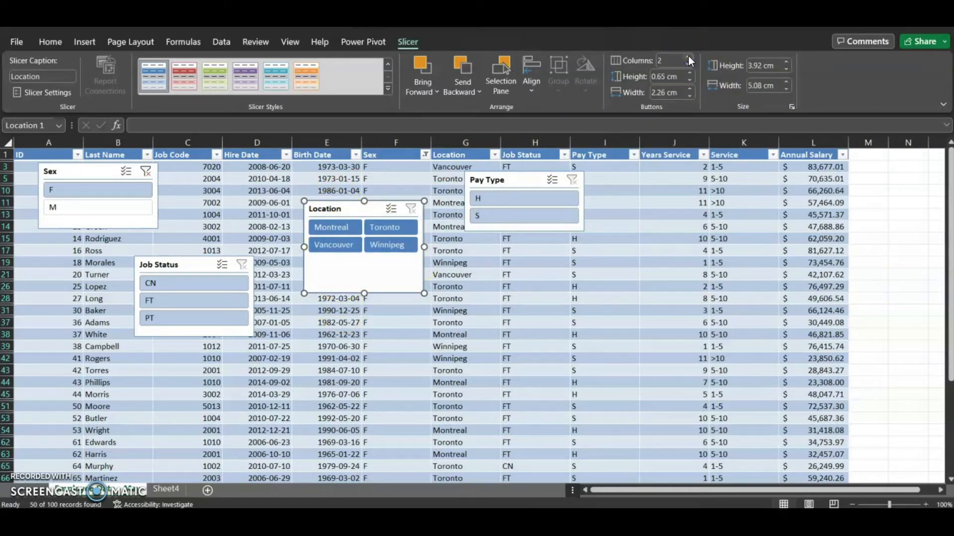
{"action": "left_click", "coordinate": [688, 57]}
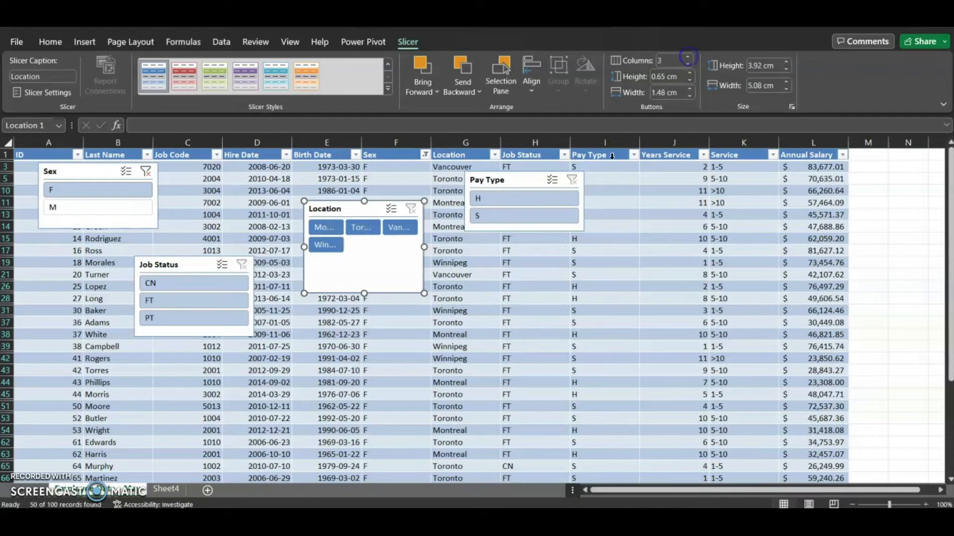
{"action": "left_click_drag", "start_coordinate": [425, 247], "coordinate": [492, 247]}
{"action": "left_click_drag", "start_coordinate": [398, 293], "coordinate": [410, 268]}
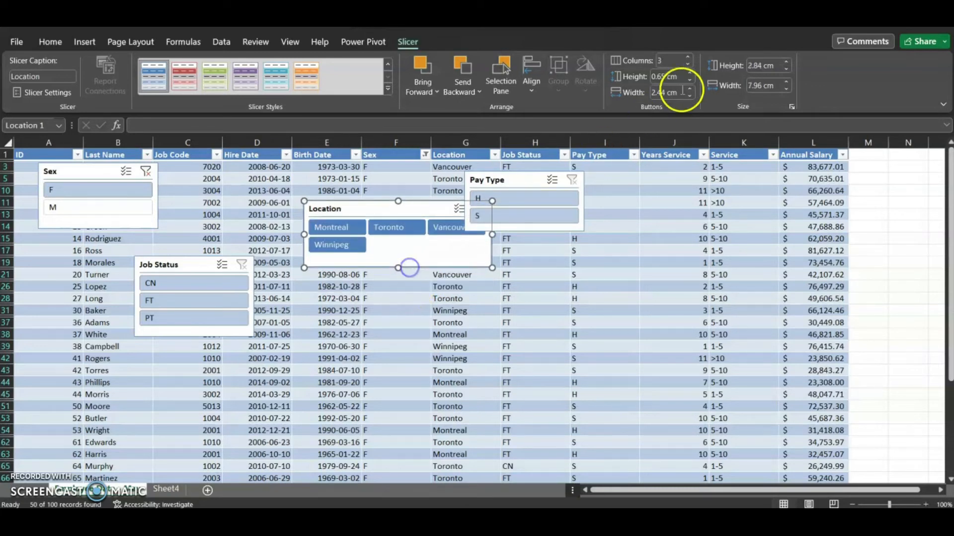
{"action": "left_click", "coordinate": [687, 57]}
Move the Pay Type slicer clear of the Location slicer, then resize Location to about 9.91 by 2.05 cm beside the Sex slicer
{"action": "left_click_drag", "start_coordinate": [522, 182], "coordinate": [663, 174]}
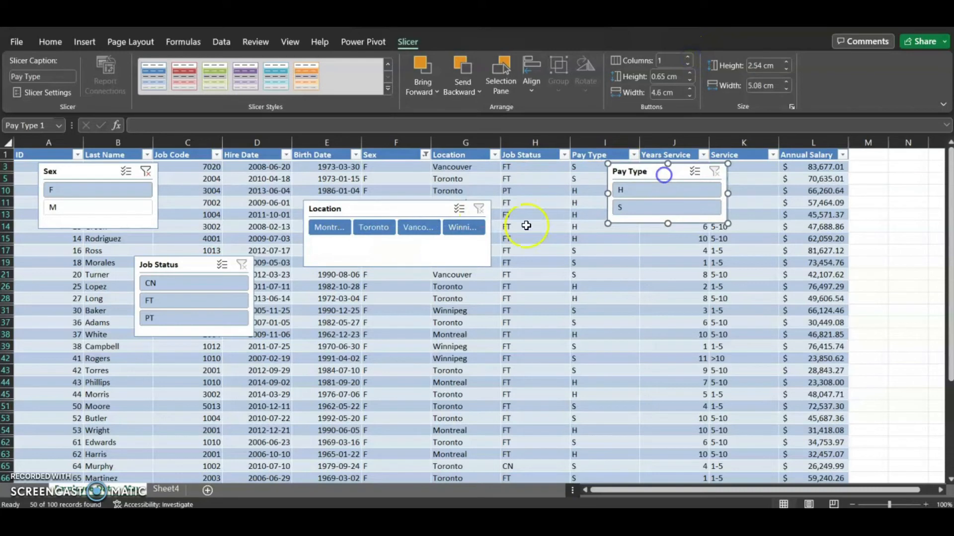
{"action": "left_click_drag", "start_coordinate": [492, 234], "coordinate": [538, 234]}
{"action": "left_click_drag", "start_coordinate": [421, 268], "coordinate": [428, 245]}
{"action": "left_click_drag", "start_coordinate": [445, 214], "coordinate": [359, 181]}
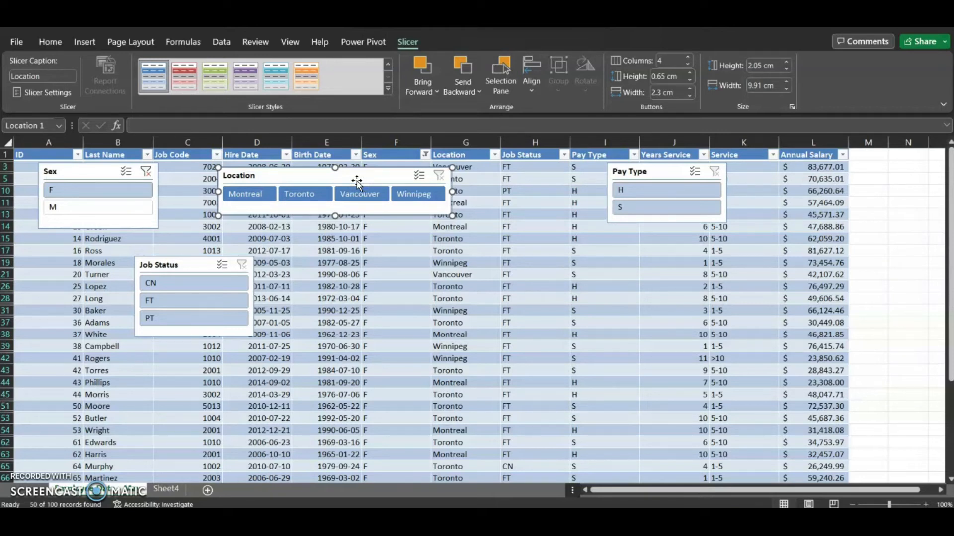
Clear the Sex slicer's filter and insert a wide blank column before the ID column to hold the slicers
{"action": "left_click", "coordinate": [145, 172]}
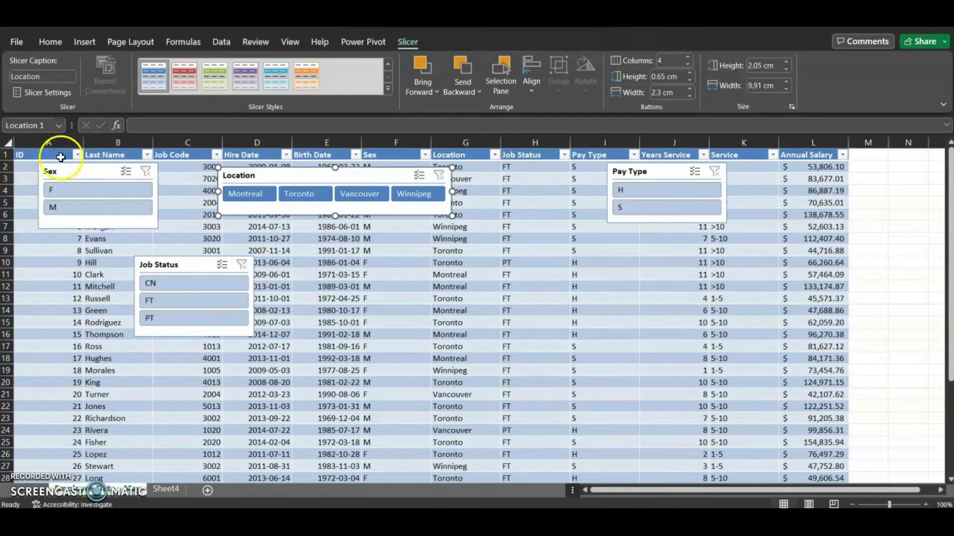
{"action": "left_click", "coordinate": [63, 142]}
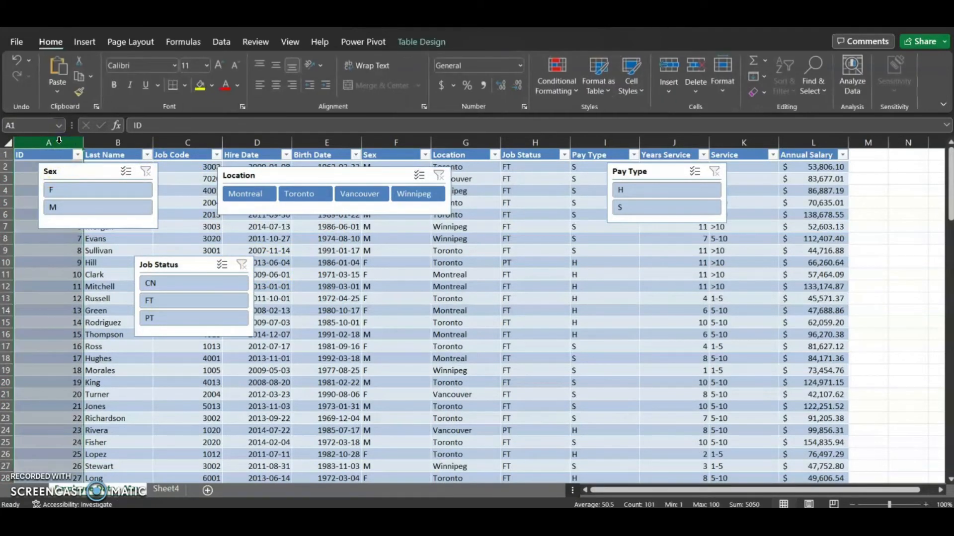
{"action": "right_click", "coordinate": [59, 141]}
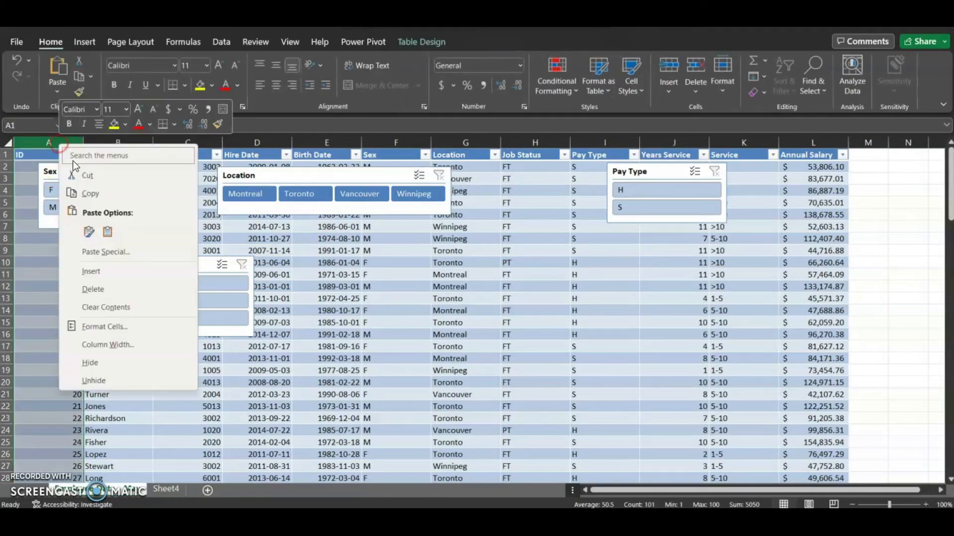
{"action": "left_click", "coordinate": [131, 273]}
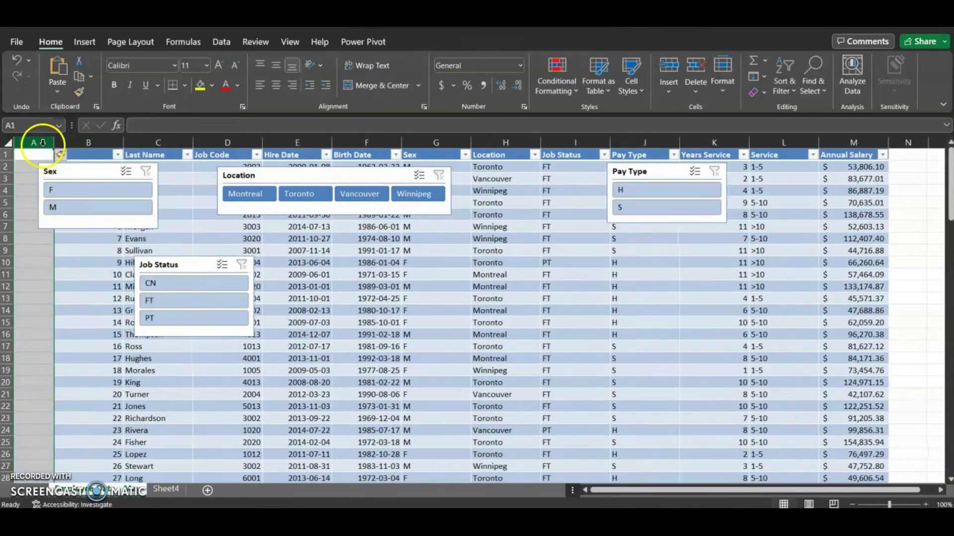
{"action": "left_click_drag", "start_coordinate": [56, 142], "coordinate": [118, 142]}
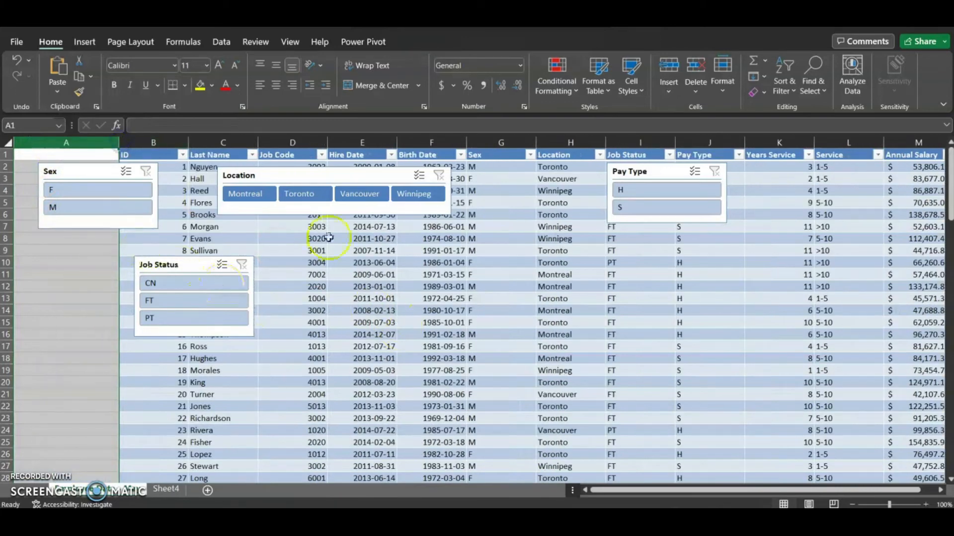
{"action": "left_click_drag", "start_coordinate": [118, 142], "coordinate": [205, 149]}
Move the Sex slicer to the top of blank column A and narrow it, keeping its header readable
{"action": "left_click_drag", "start_coordinate": [86, 171], "coordinate": [67, 162]}
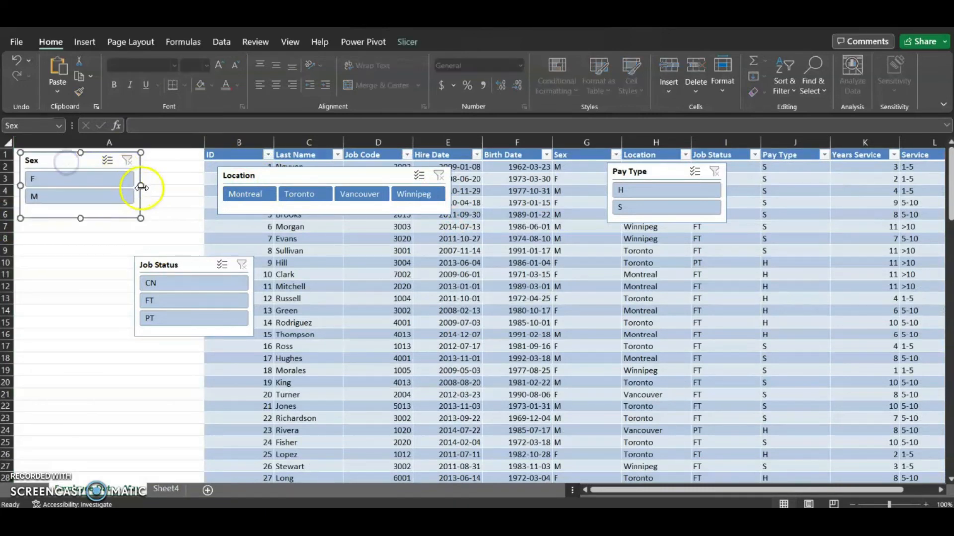
{"action": "left_click_drag", "start_coordinate": [142, 184], "coordinate": [54, 192]}
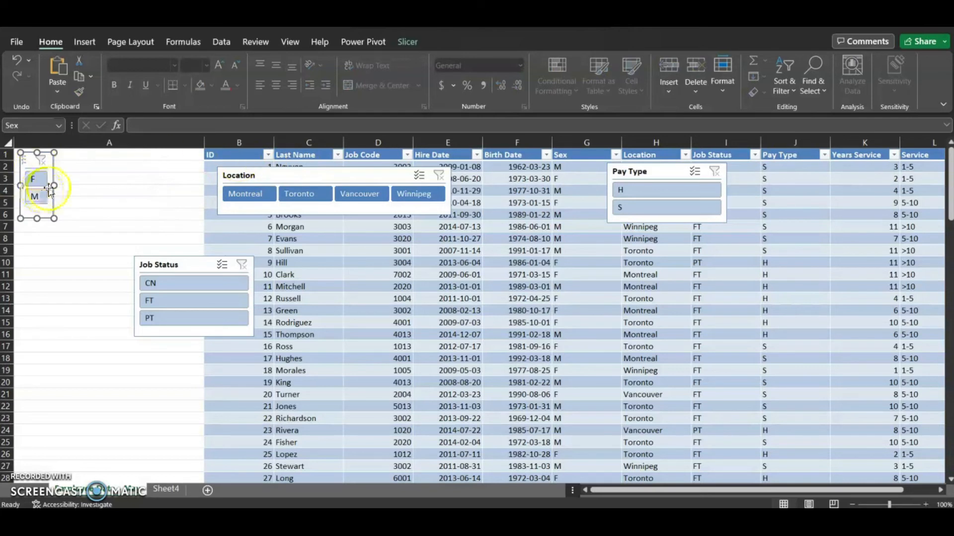
{"action": "left_click", "coordinate": [74, 190]}
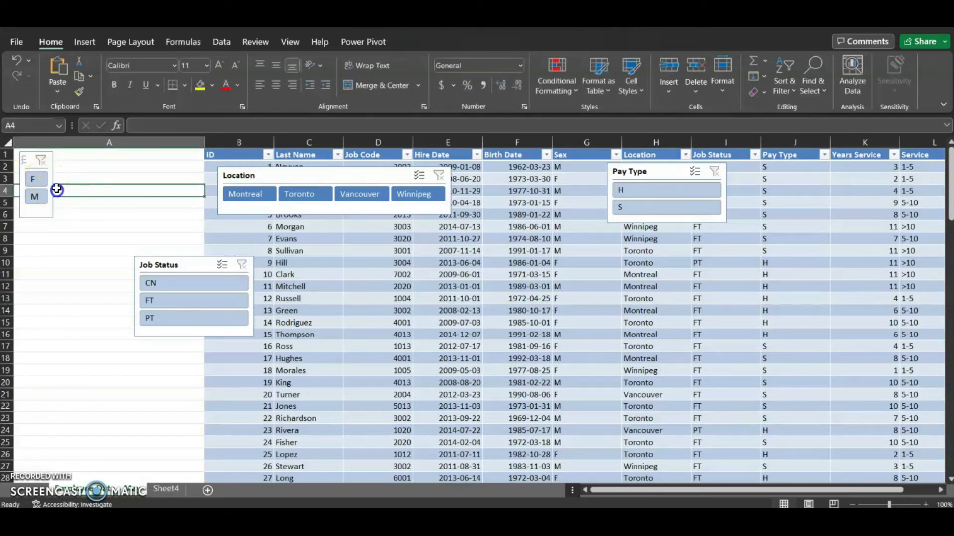
{"action": "left_click", "coordinate": [49, 164]}
{"action": "left_click_drag", "start_coordinate": [55, 185], "coordinate": [94, 185]}
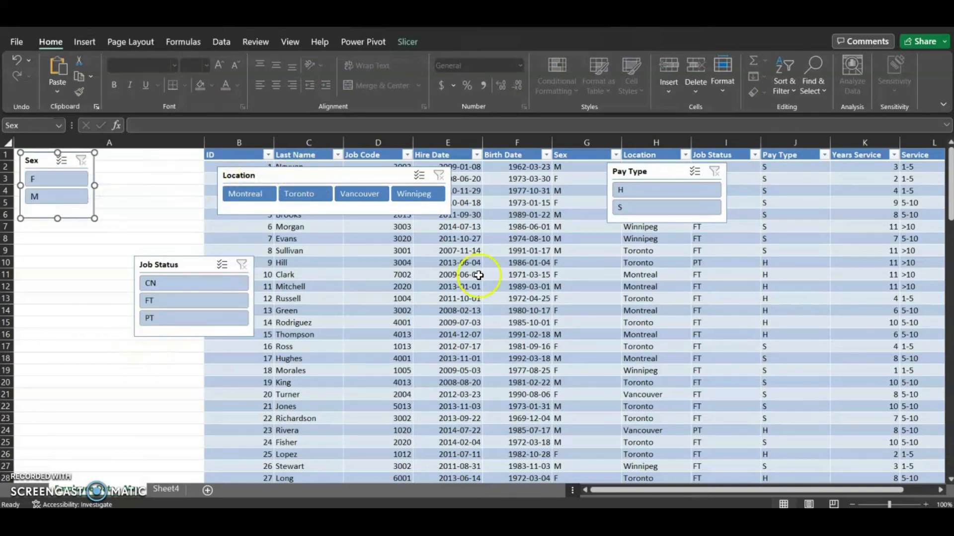
Place the Job Status slicer beside the Sex slicer in column A and resize it to about 3.87 cm wide and 2.69 cm high
{"action": "left_click", "coordinate": [189, 266]}
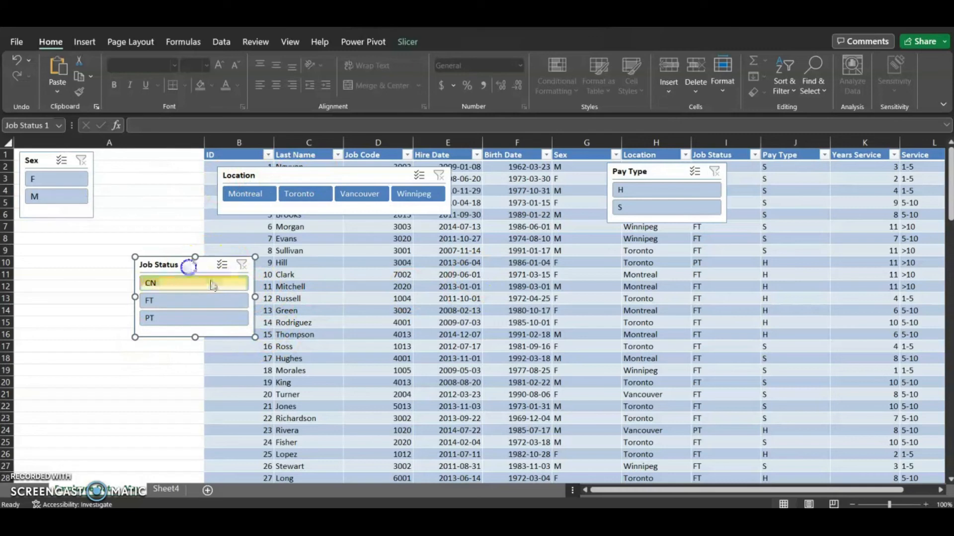
{"action": "left_click_drag", "start_coordinate": [256, 297], "coordinate": [209, 298]}
{"action": "left_click_drag", "start_coordinate": [151, 271], "coordinate": [116, 166]}
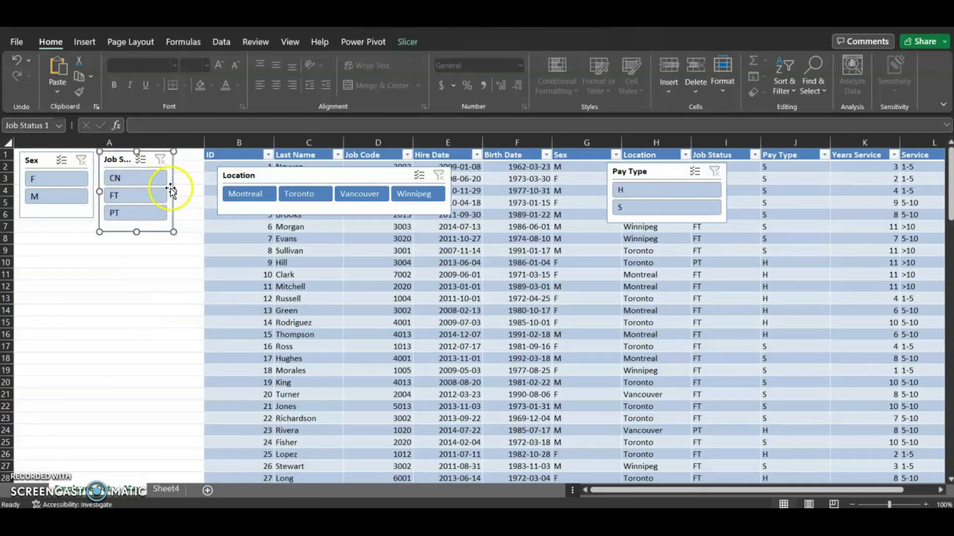
{"action": "left_click_drag", "start_coordinate": [179, 191], "coordinate": [191, 191]}
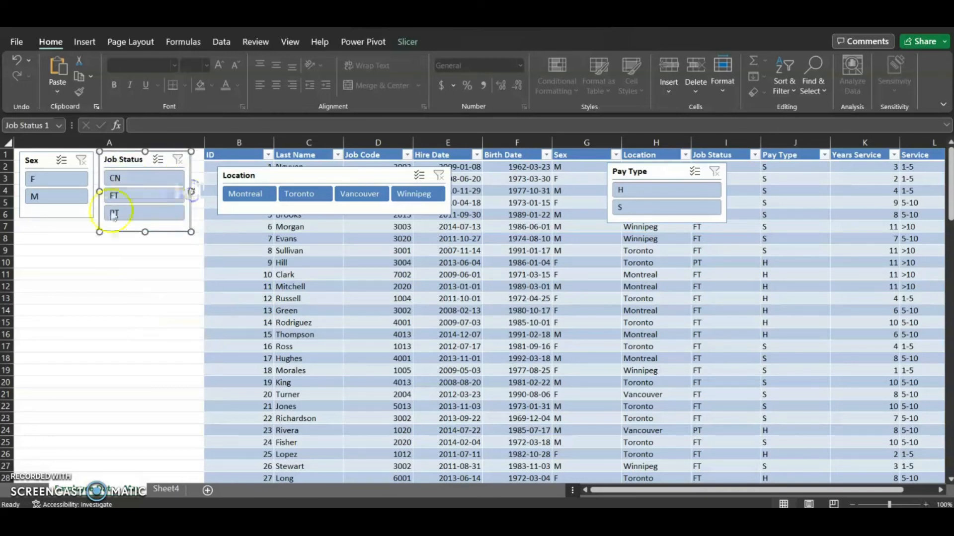
{"action": "left_click_drag", "start_coordinate": [145, 229], "coordinate": [146, 215]}
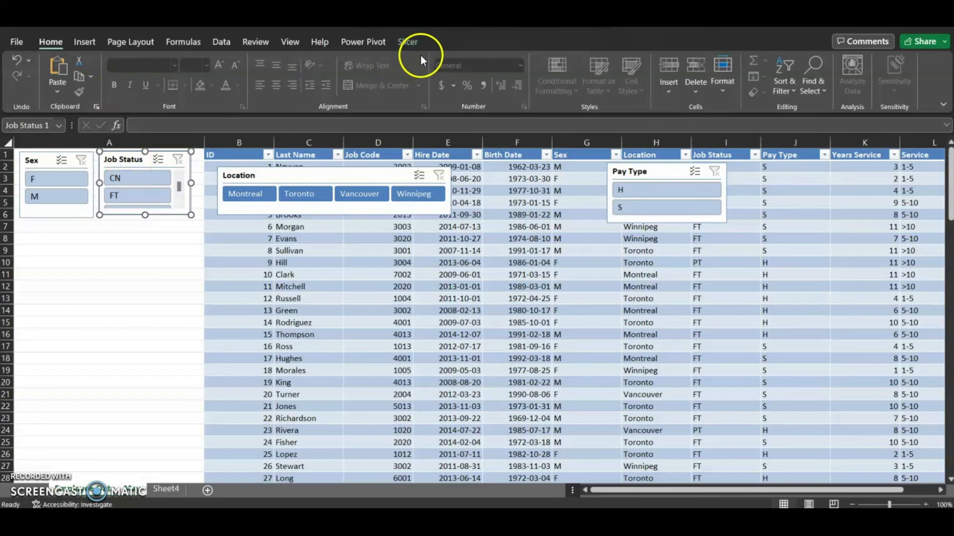
{"action": "left_click", "coordinate": [412, 43]}
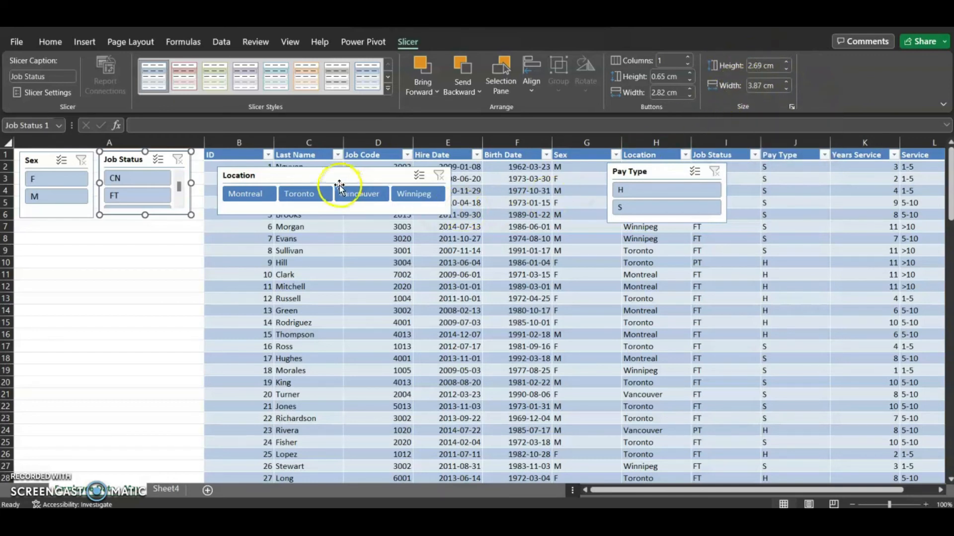
Stack the Location slicer, narrowed to about 7.39 cm, and the Pay Type slicer below the Sex and Job Status slicers in column A
{"action": "left_click_drag", "start_coordinate": [371, 175], "coordinate": [169, 232]}
{"action": "left_click_drag", "start_coordinate": [251, 248], "coordinate": [192, 234]}
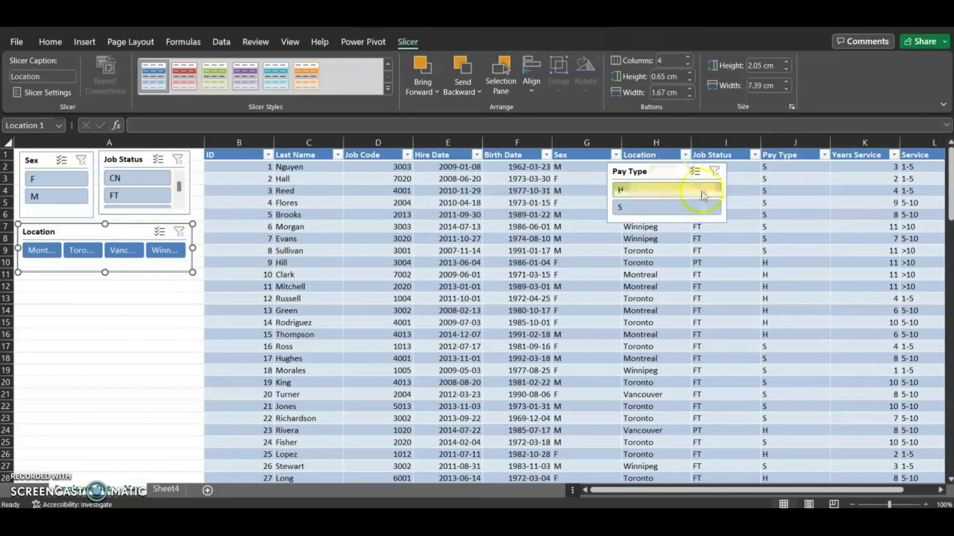
{"action": "left_click_drag", "start_coordinate": [639, 176], "coordinate": [46, 284]}
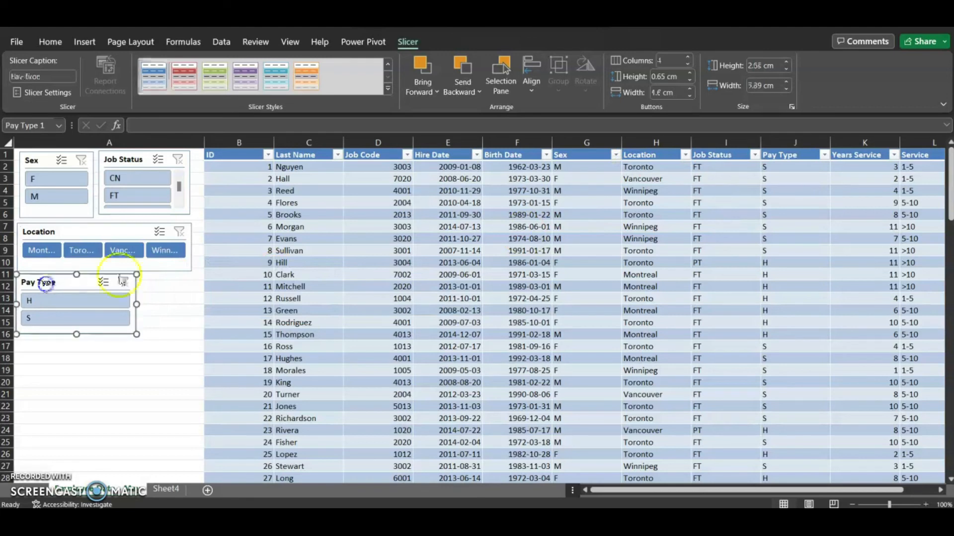
Widen blank column A and the Location slicer to about 8.34 cm so its location names are easier to read
{"action": "left_click_drag", "start_coordinate": [204, 142], "coordinate": [227, 142]}
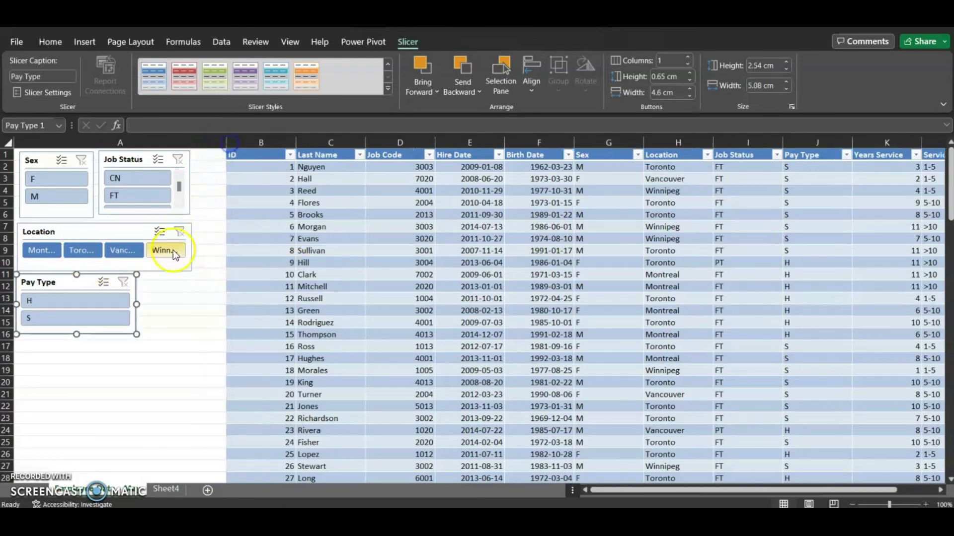
{"action": "left_click", "coordinate": [141, 236]}
{"action": "left_click_drag", "start_coordinate": [193, 248], "coordinate": [215, 248]}
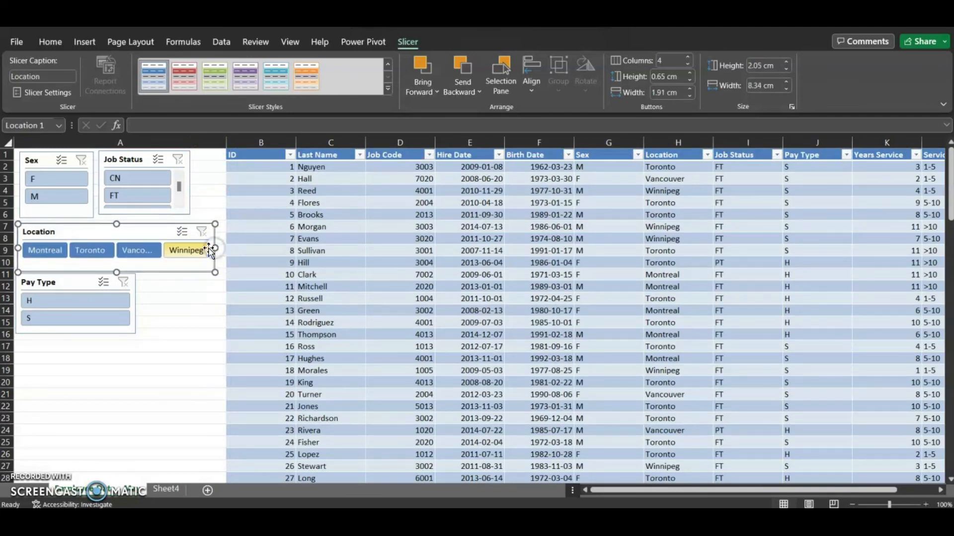
{"action": "left_click", "coordinate": [207, 252]}
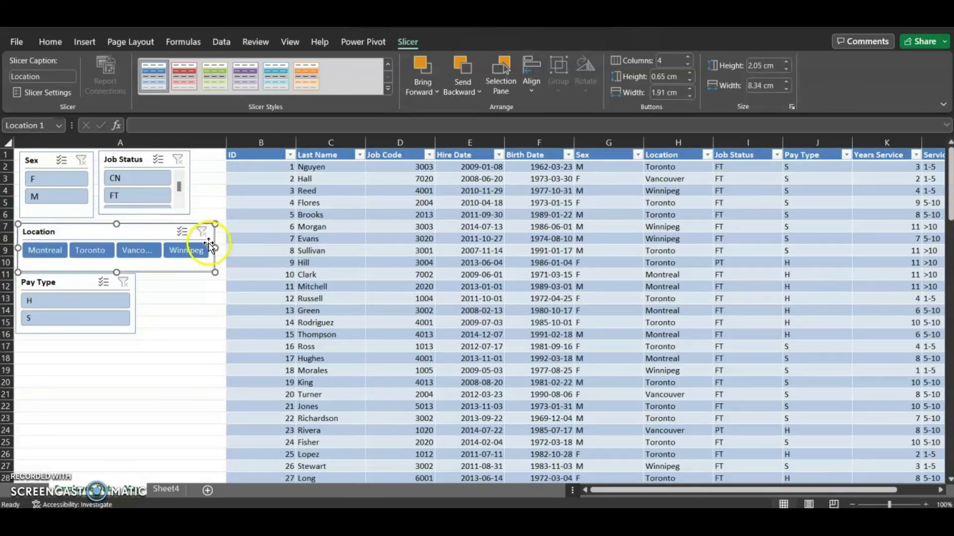
Filter the employee table by Montreal, Toronto, Vancouver and Winnipeg in turn with the Location slicer, and clear its filter
{"action": "left_click", "coordinate": [49, 252]}
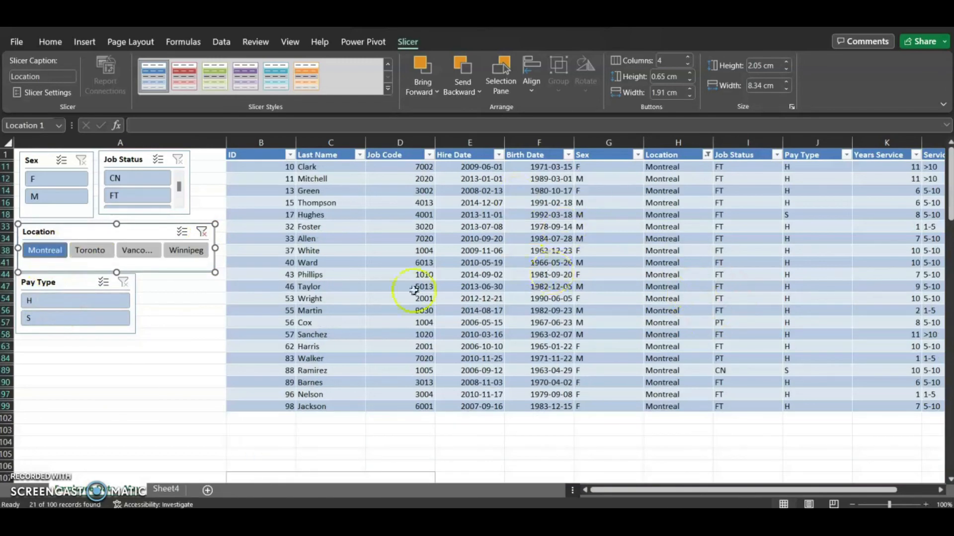
{"action": "left_click", "coordinate": [86, 250]}
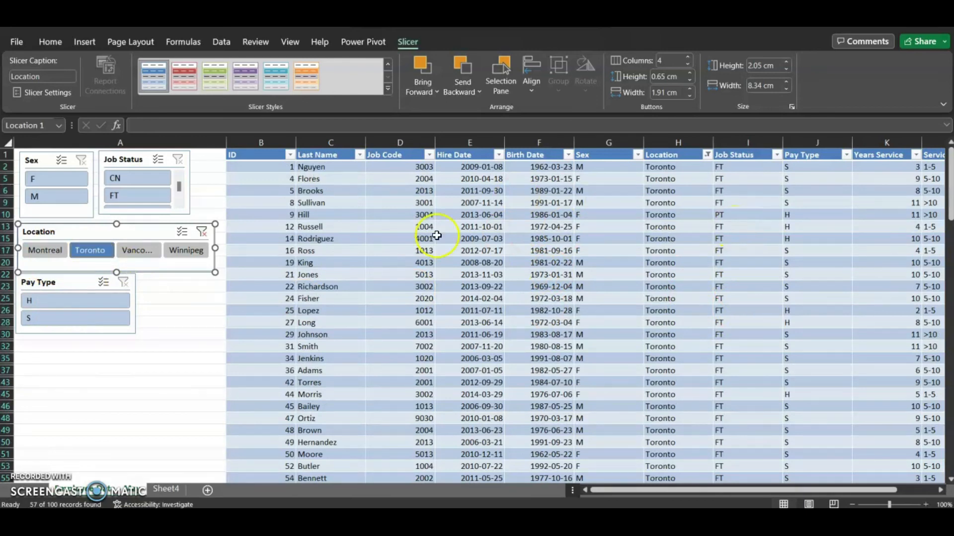
{"action": "left_click", "coordinate": [136, 249]}
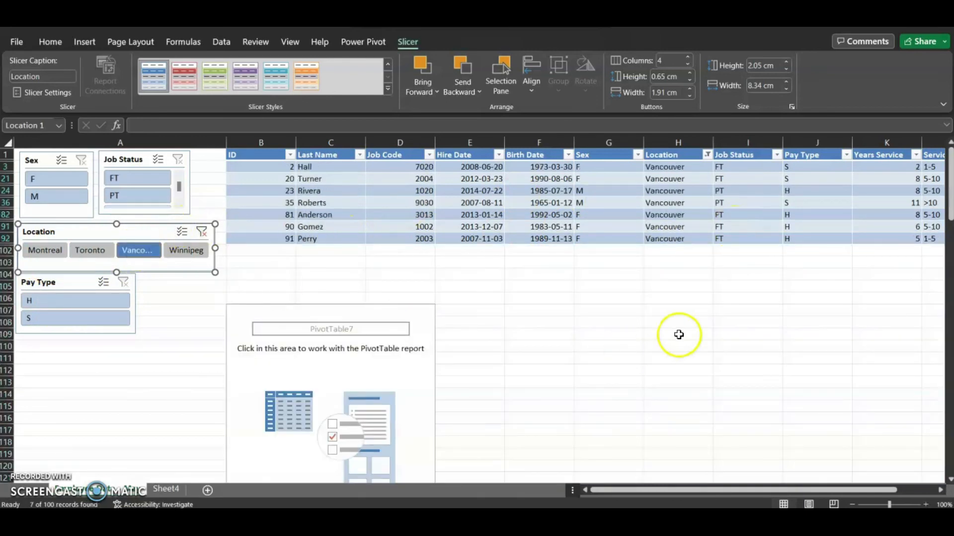
{"action": "left_click", "coordinate": [202, 256]}
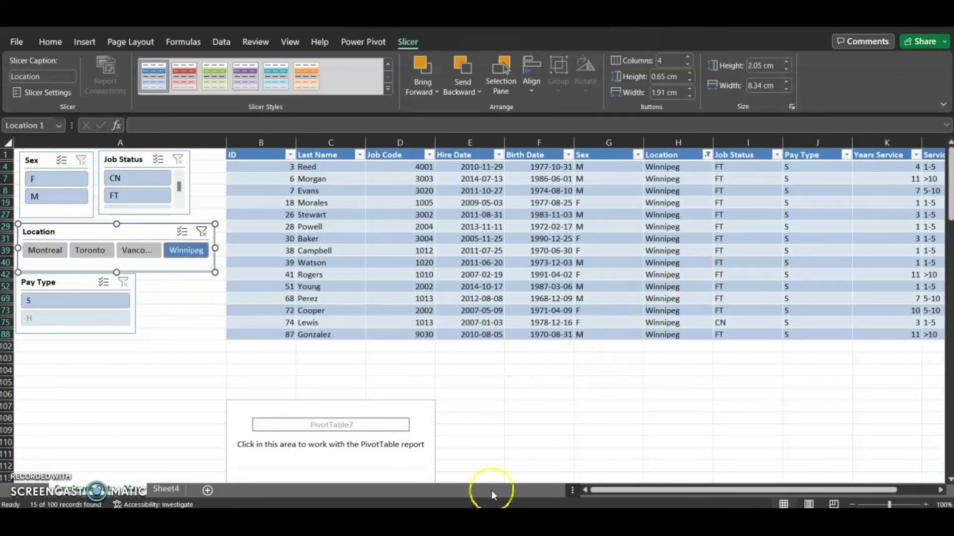
{"action": "left_click", "coordinate": [202, 233]}
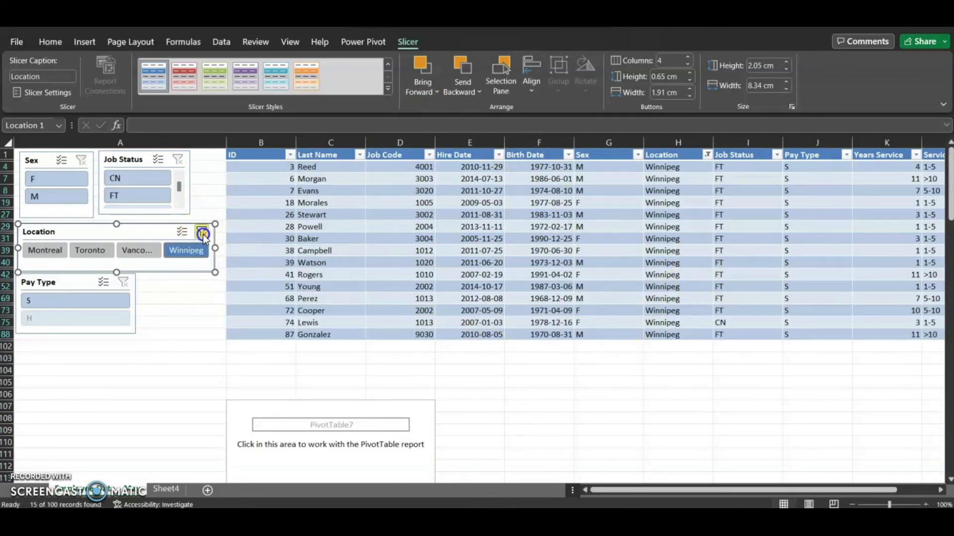